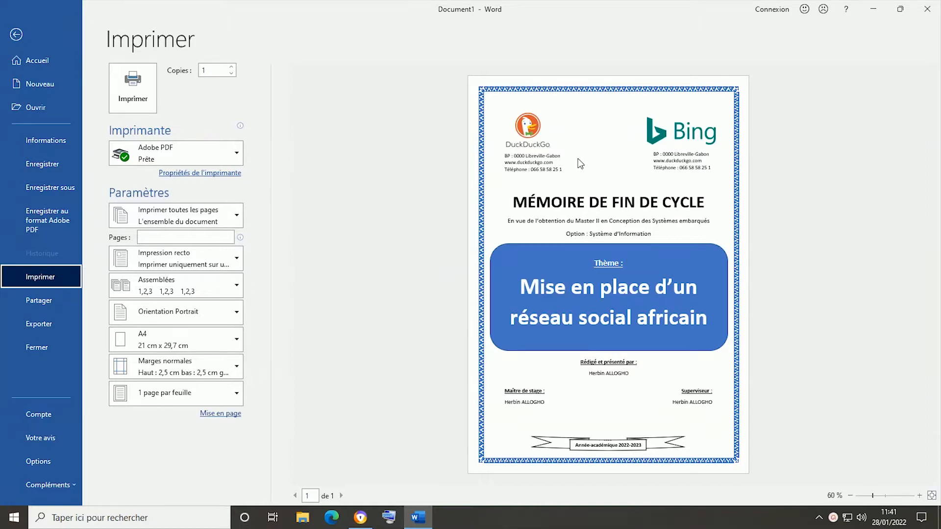
Step: Leave the print preview and look over the finished thesis cover page, from the theme box up to the logos
click(21, 37)
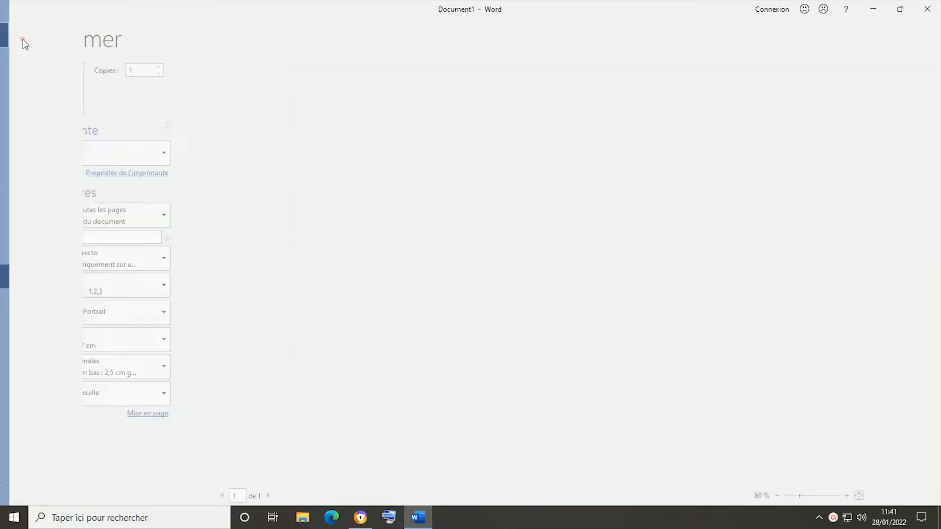
click(507, 209)
scroll(507, 209, down, 4)
scroll(509, 209, up, 10)
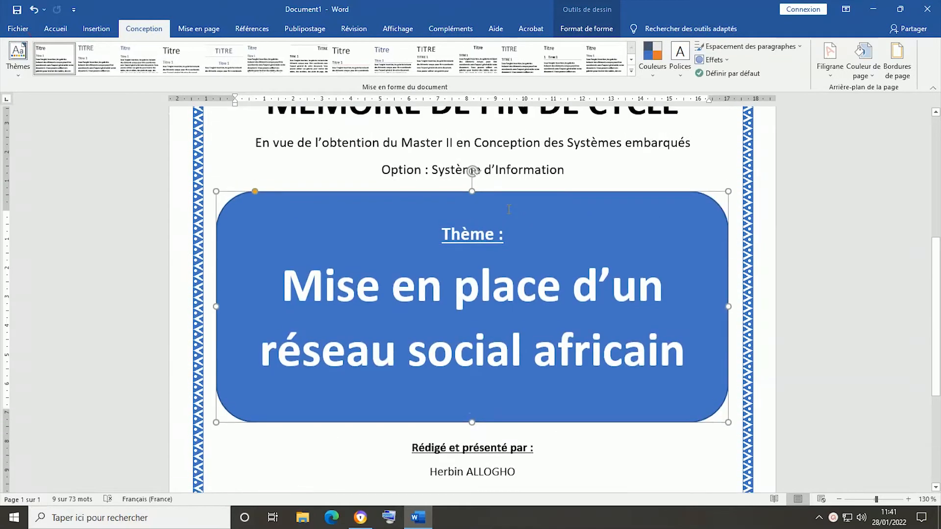
scroll(509, 210, down, 4)
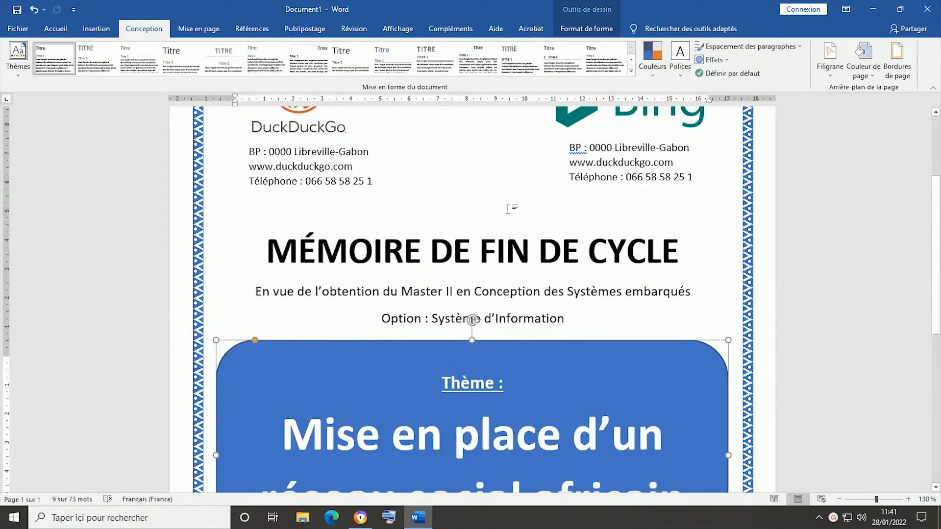
scroll(509, 209, up, 3)
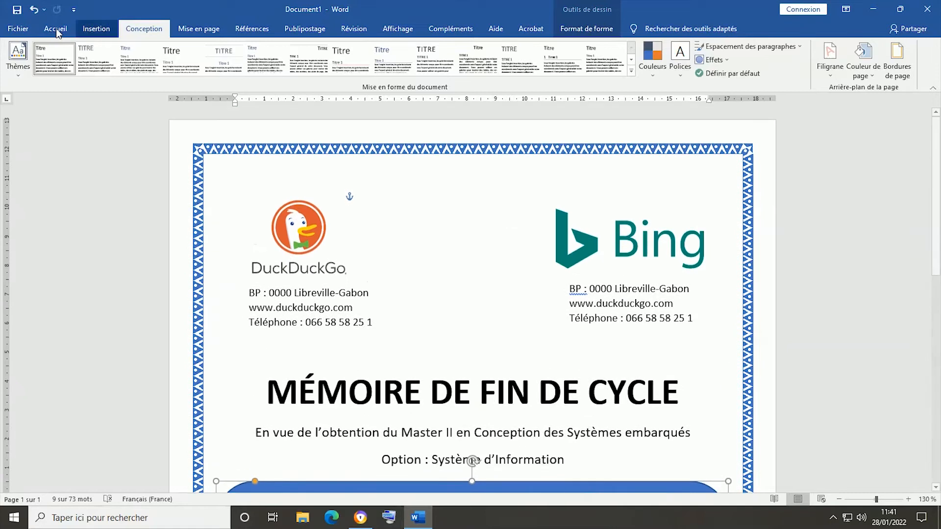
Step: Create a new blank document for the cover page
click(18, 29)
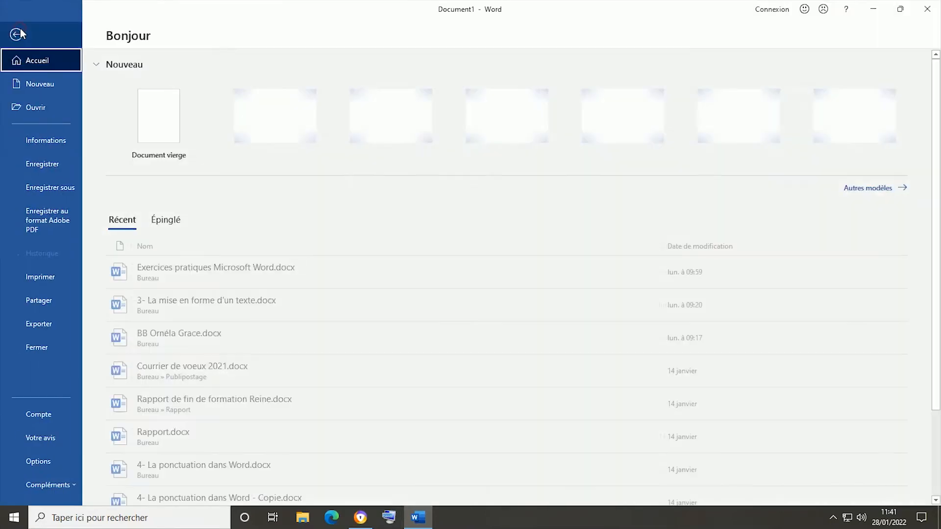
click(55, 82)
click(187, 125)
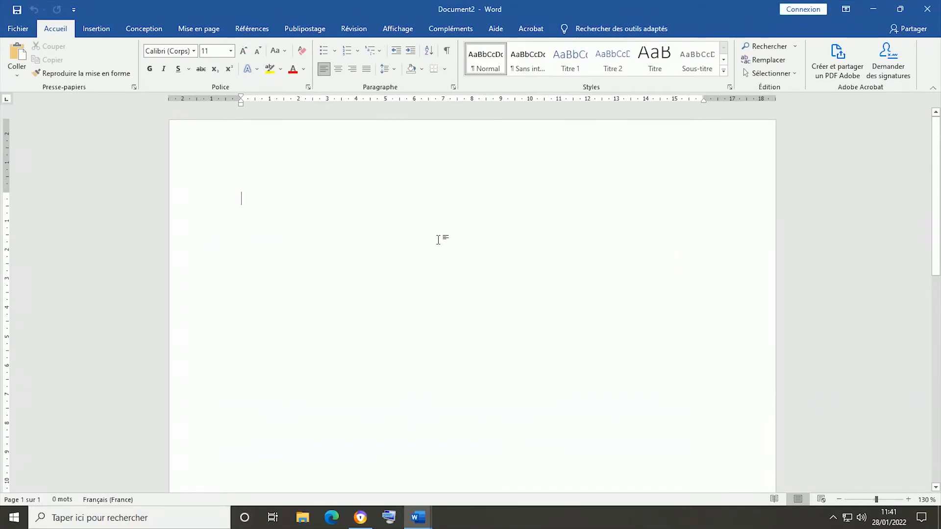
scroll(439, 239, down, 5)
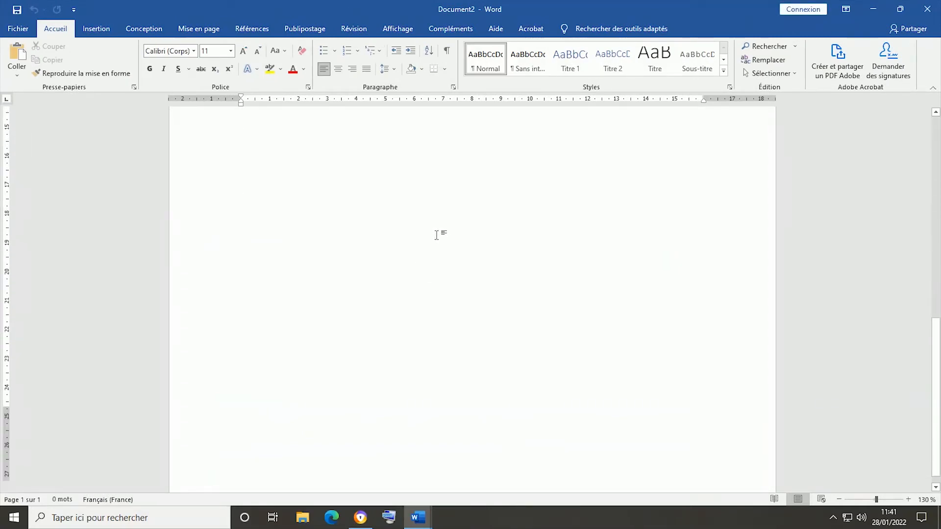
scroll(434, 248, up, 5)
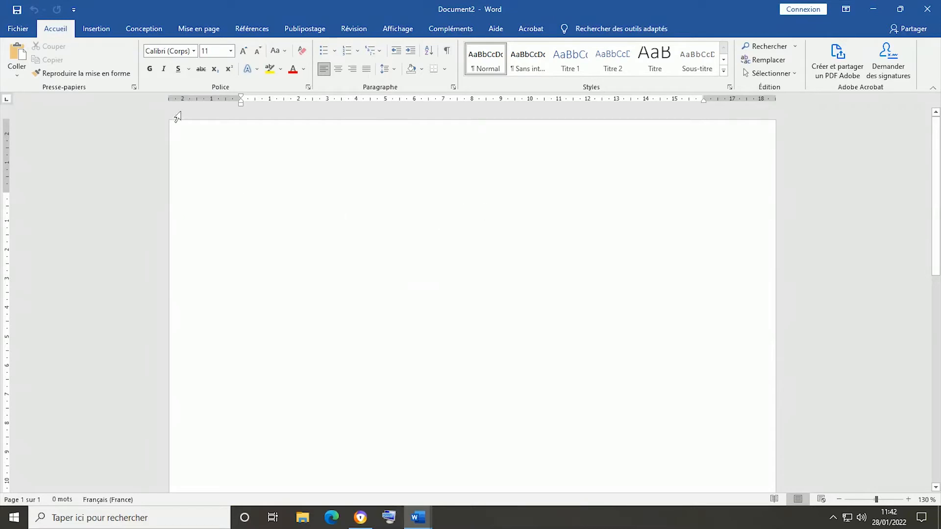
Step: Insert the image 1200px-DuckDuckGo_logo.svg.png from this device and shrink it to about 3.17 cm high by 3.97 cm wide
click(107, 31)
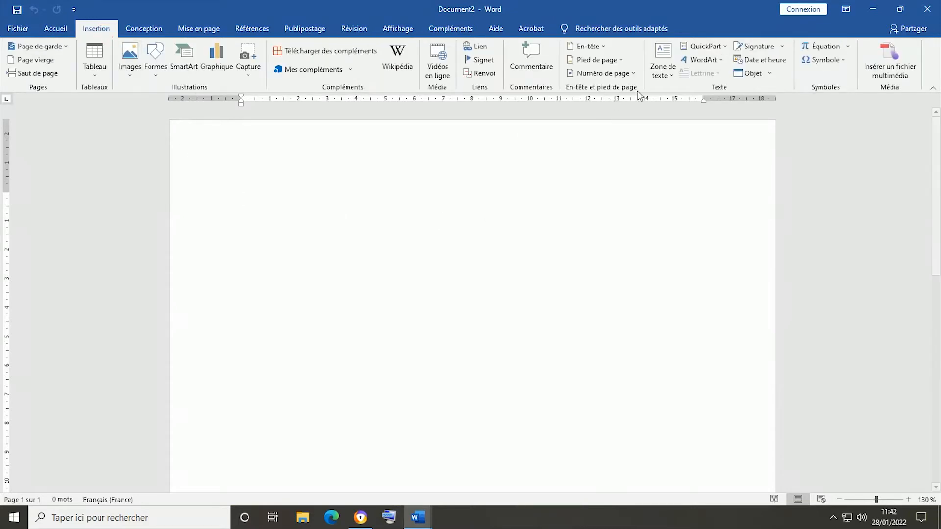
click(122, 66)
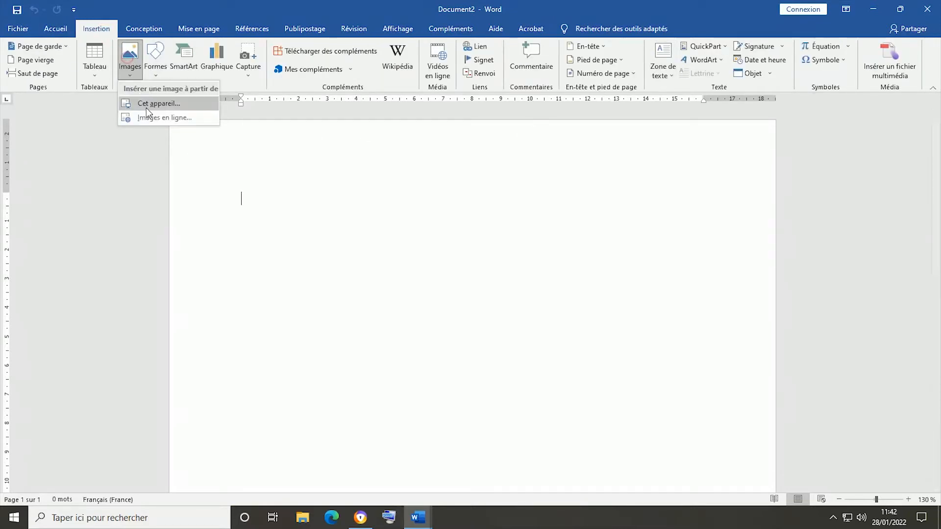
click(146, 108)
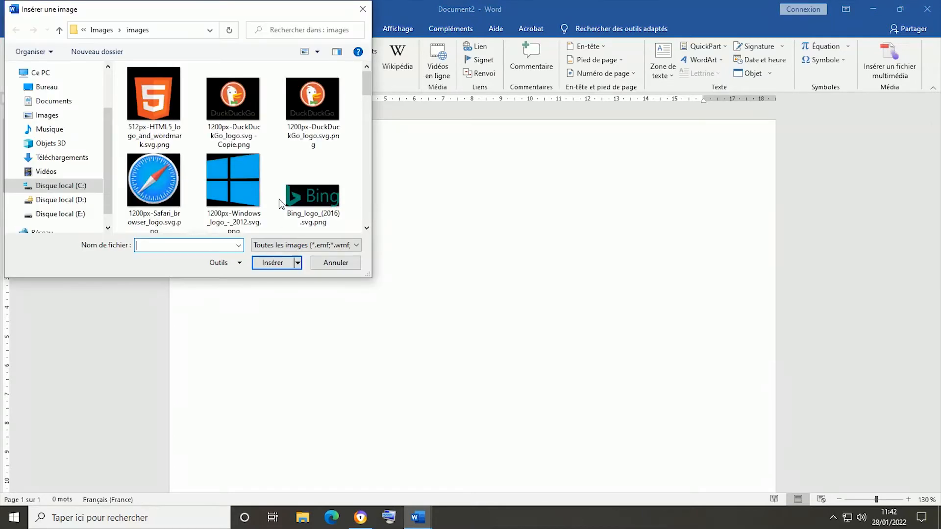
double_click(313, 103)
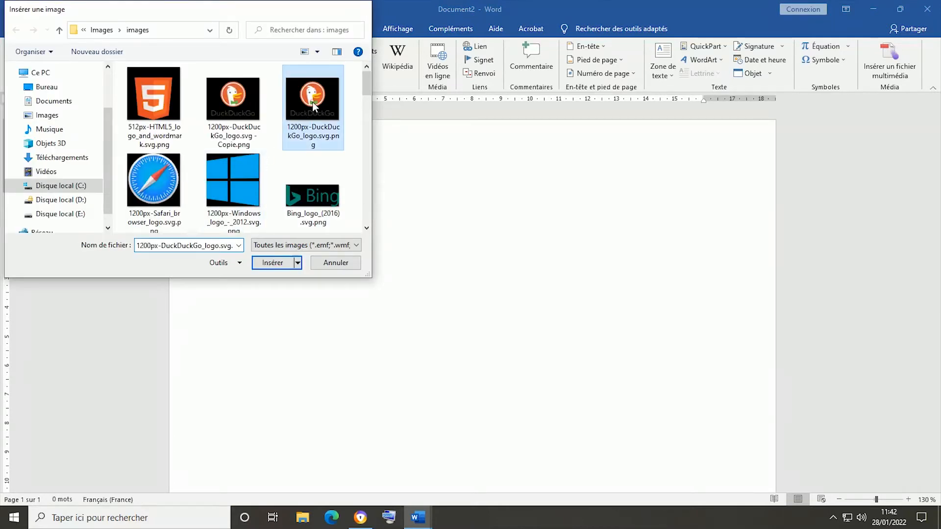
scroll(497, 278, down, 1)
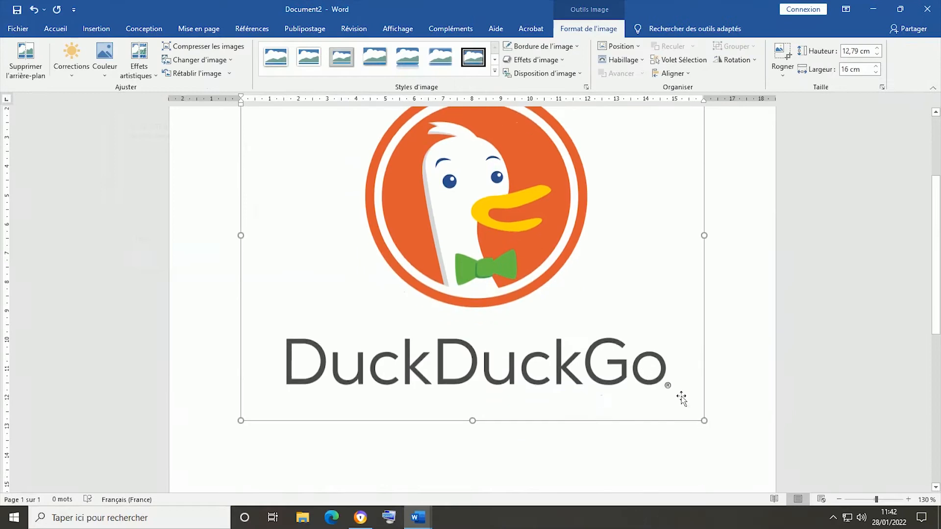
drag(704, 423, 420, 192)
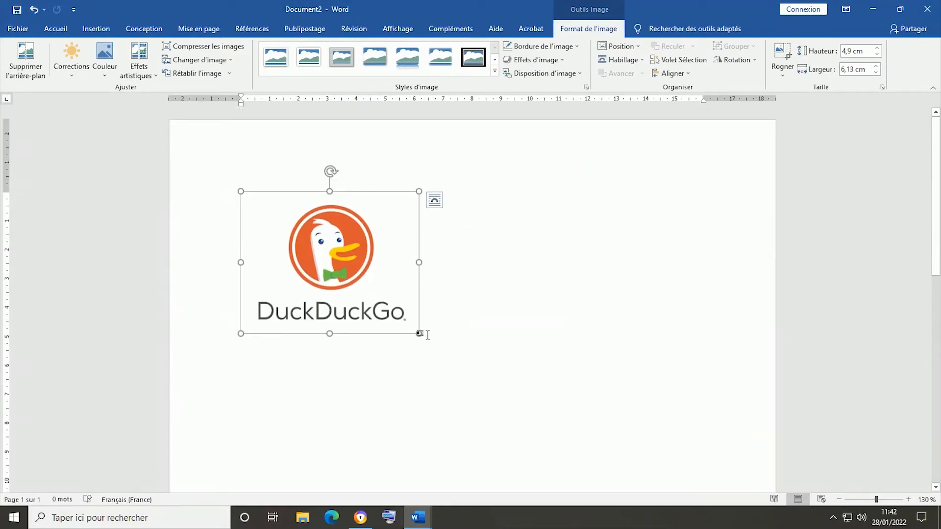
drag(419, 333, 352, 284)
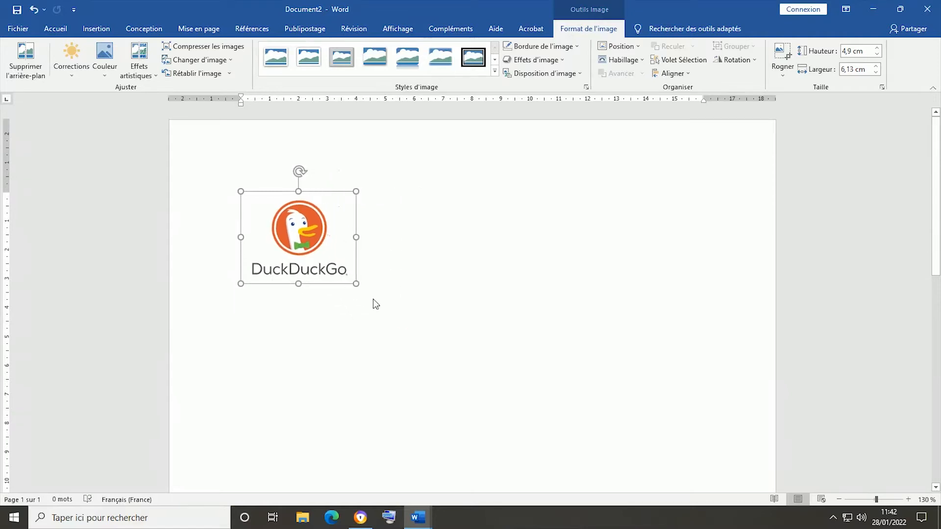
Step: Set the DuckDuckGo logo's text wrapping to square
click(372, 201)
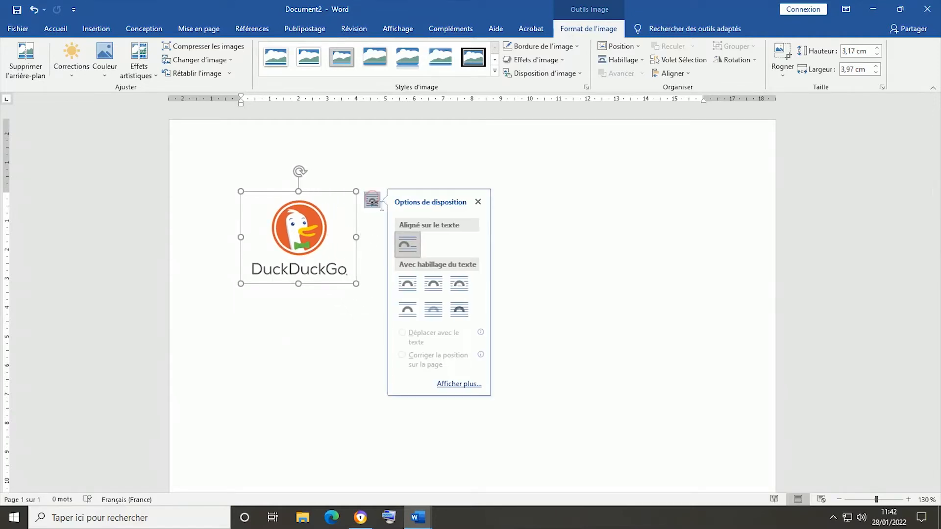
click(407, 283)
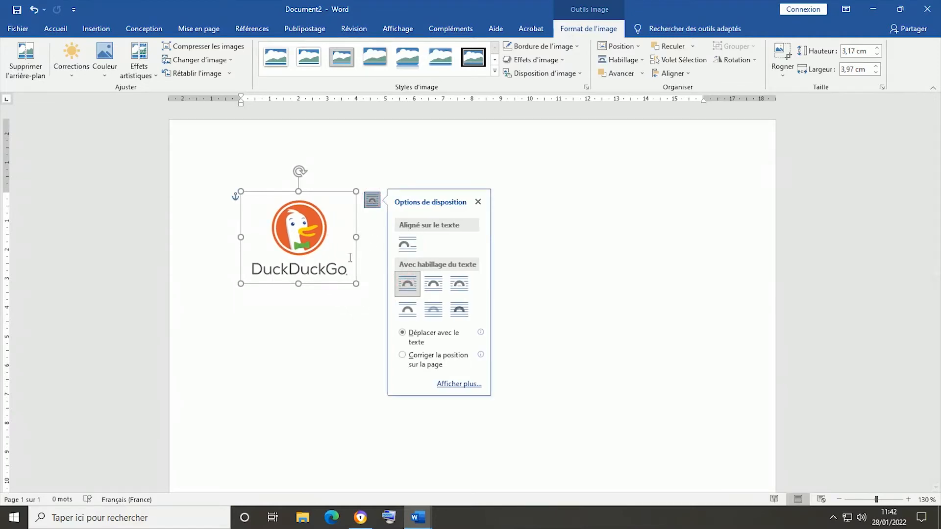
click(331, 224)
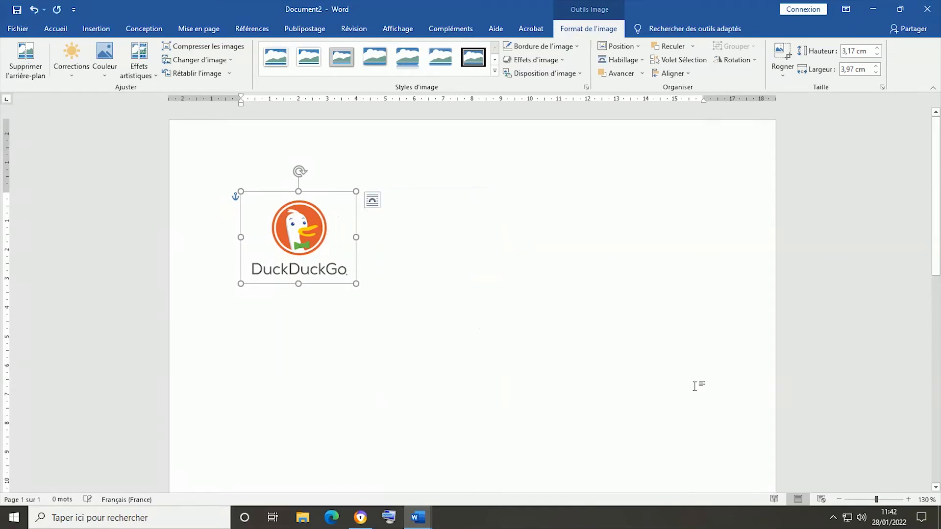
Step: Insert the DASMA logo image from this device beside the DuckDuckGo logo and shrink it to about 3.13 cm high by 5.64 cm wide
click(435, 239)
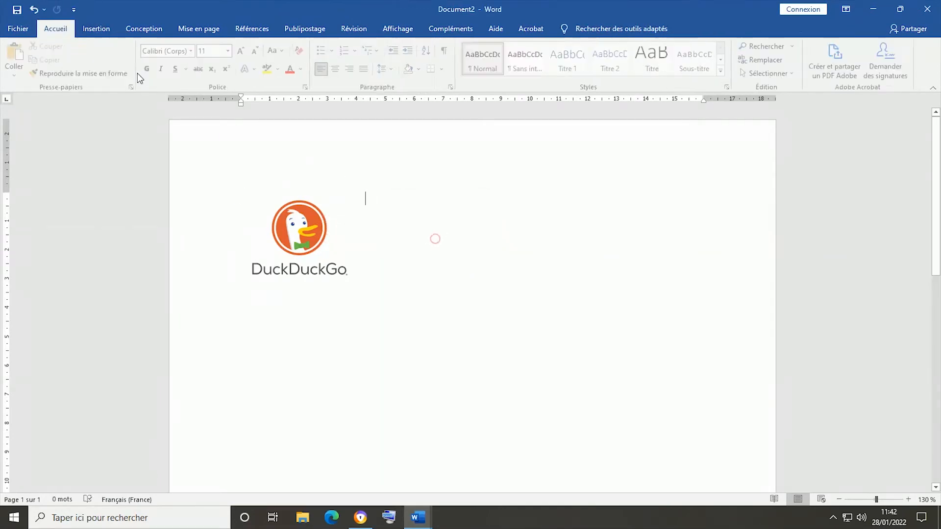
click(96, 28)
click(128, 78)
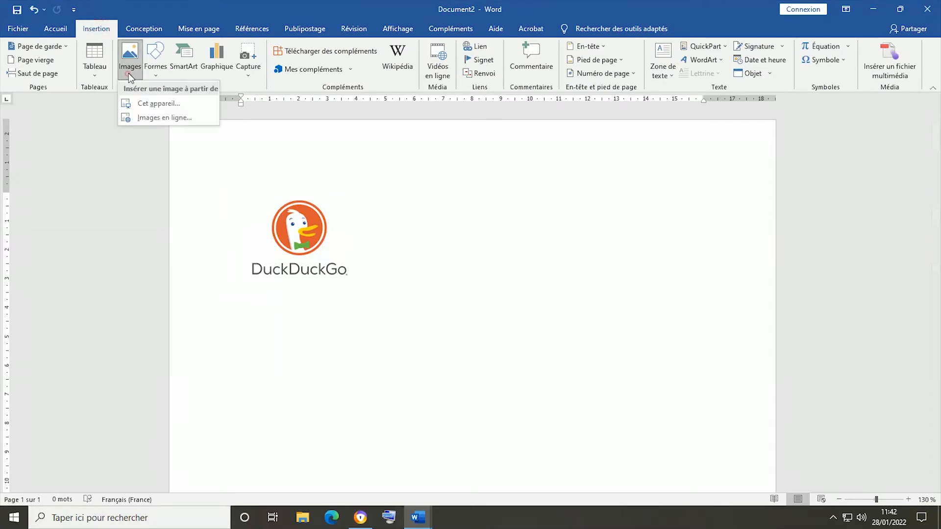
click(163, 103)
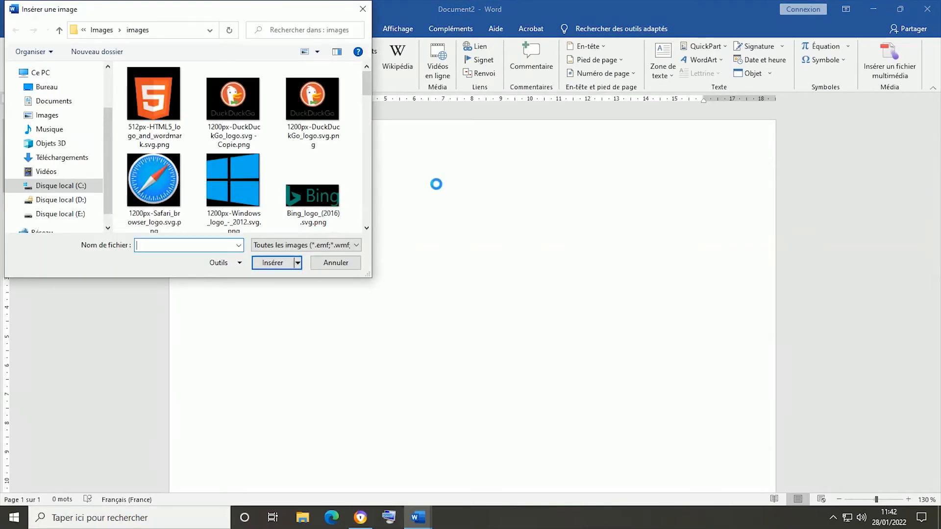
scroll(311, 169, down, 3)
scroll(310, 161, down, 2)
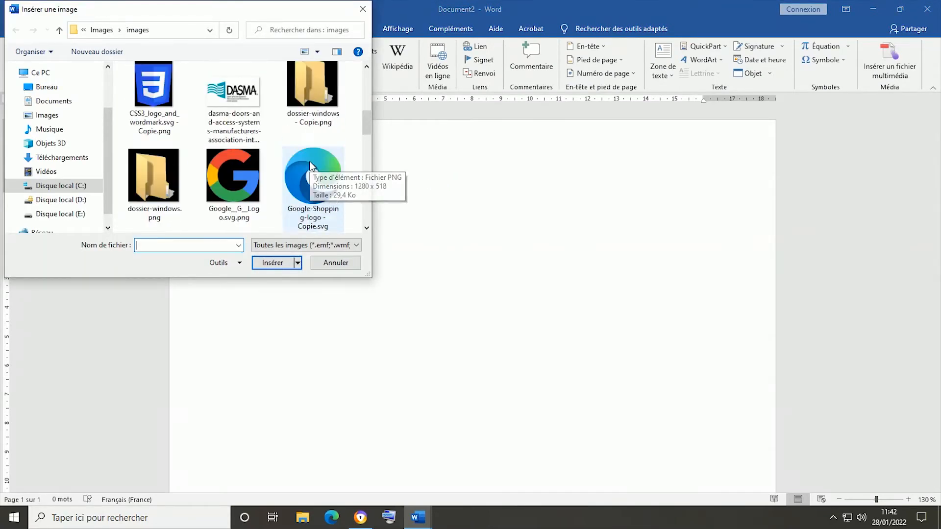
click(243, 95)
double_click(243, 98)
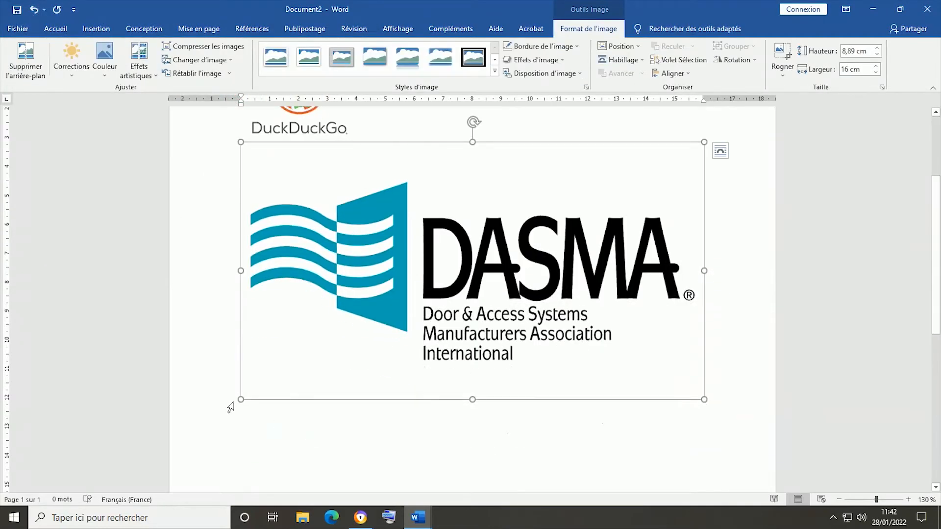
drag(240, 400, 542, 225)
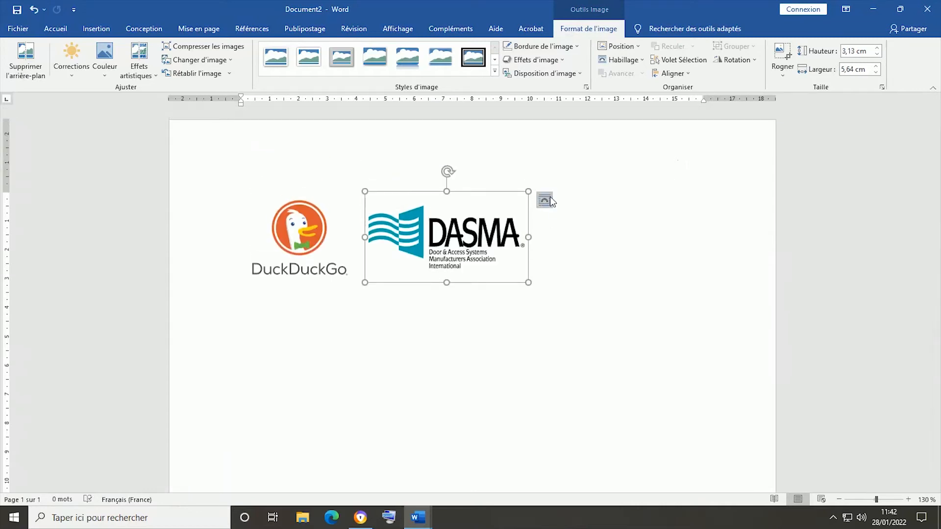
Step: Set the DASMA logo's text wrapping to square and move it to the page's right margin, level with the DuckDuckGo logo
click(543, 202)
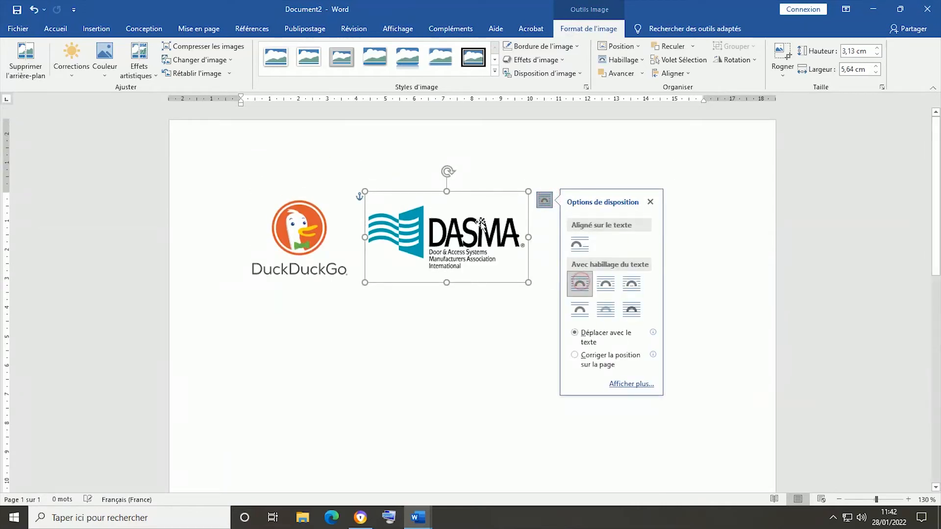
drag(483, 218, 658, 218)
click(453, 337)
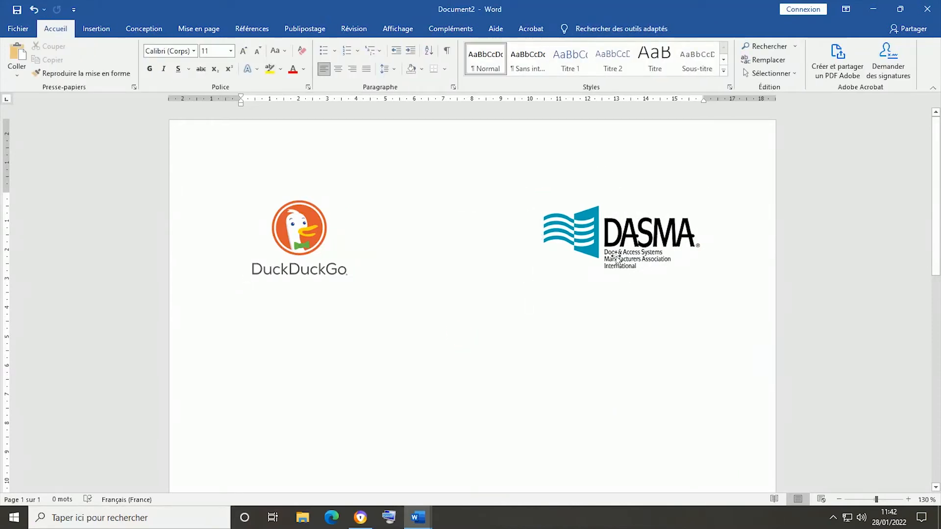
Step: Insert a simple text box and place it directly below the DuckDuckGo logo, aligned with the logo's left edge
scroll(451, 271, down, 2)
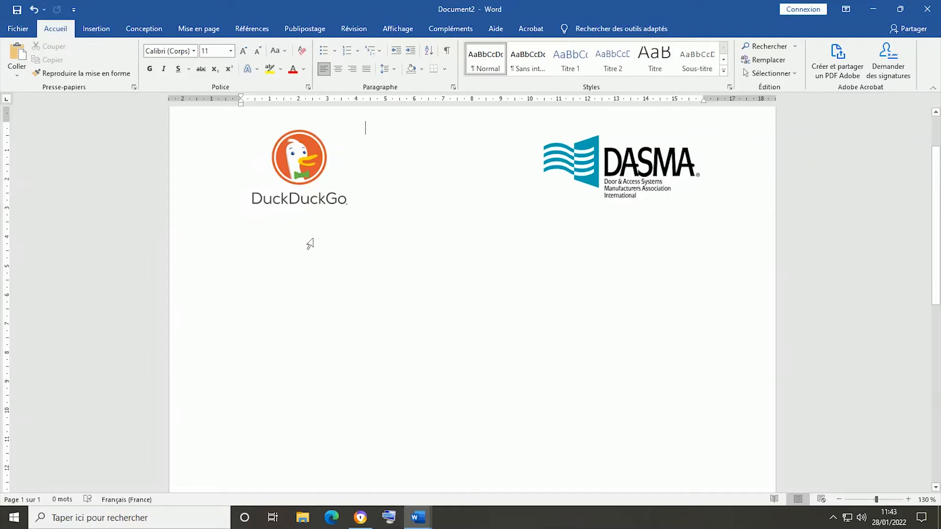
click(94, 30)
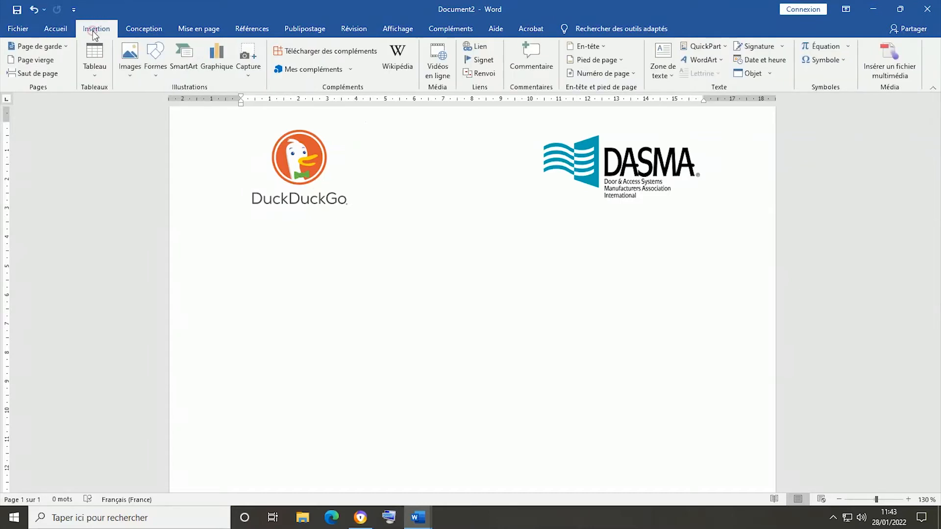
click(671, 53)
click(692, 120)
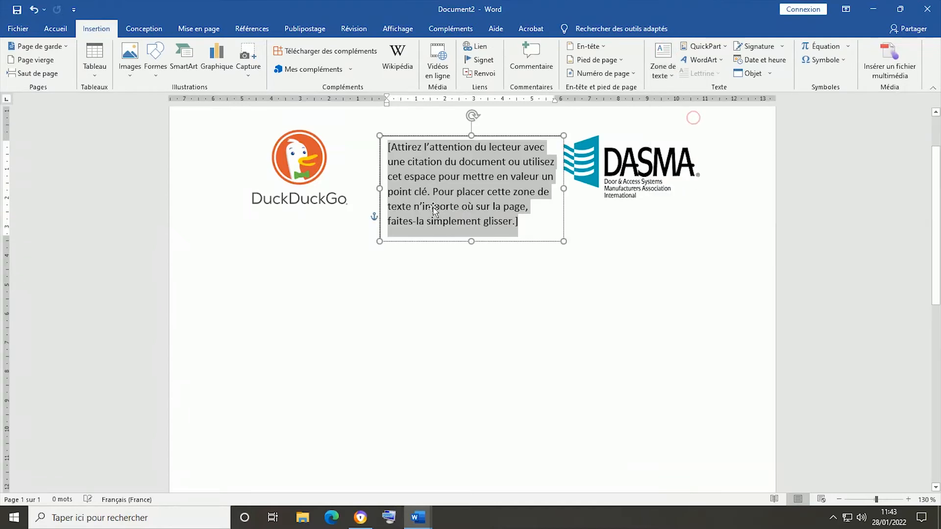
drag(458, 136, 328, 212)
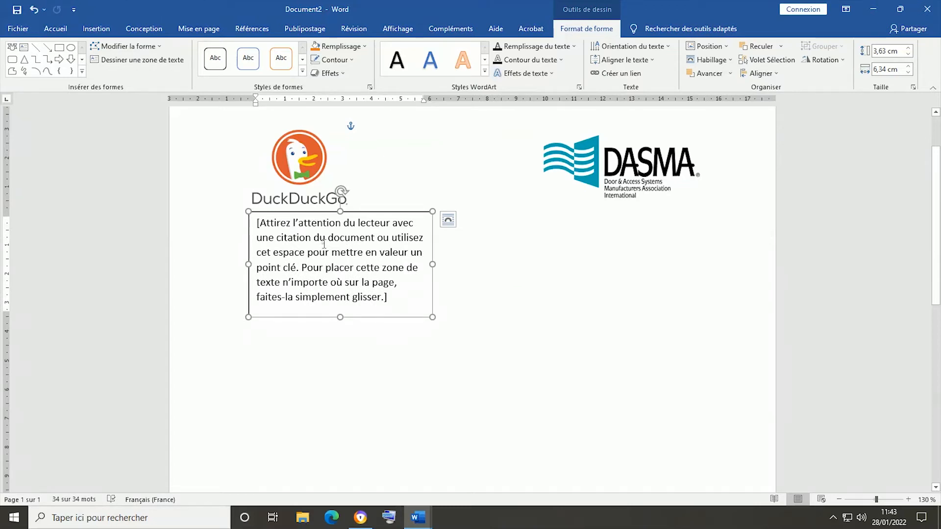
key(ctrl+a)
drag(323, 214, 326, 214)
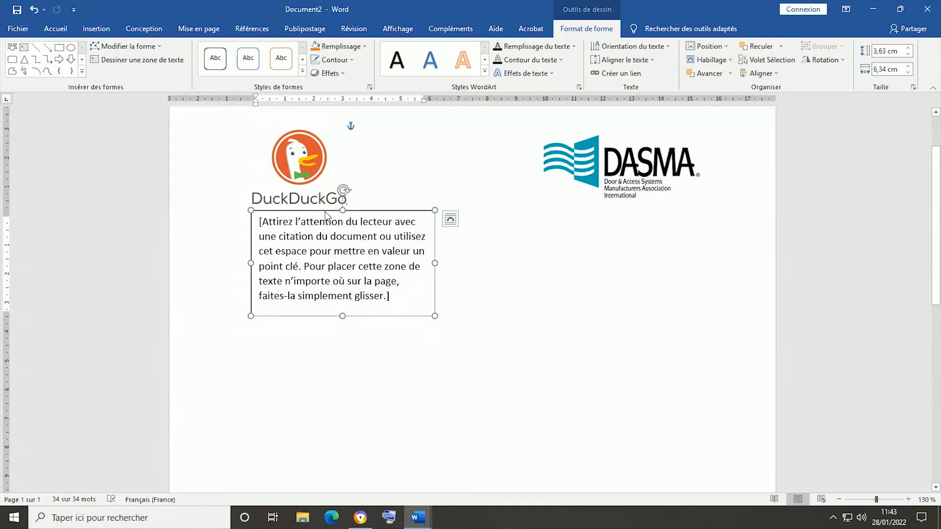
key(ctrl+a)
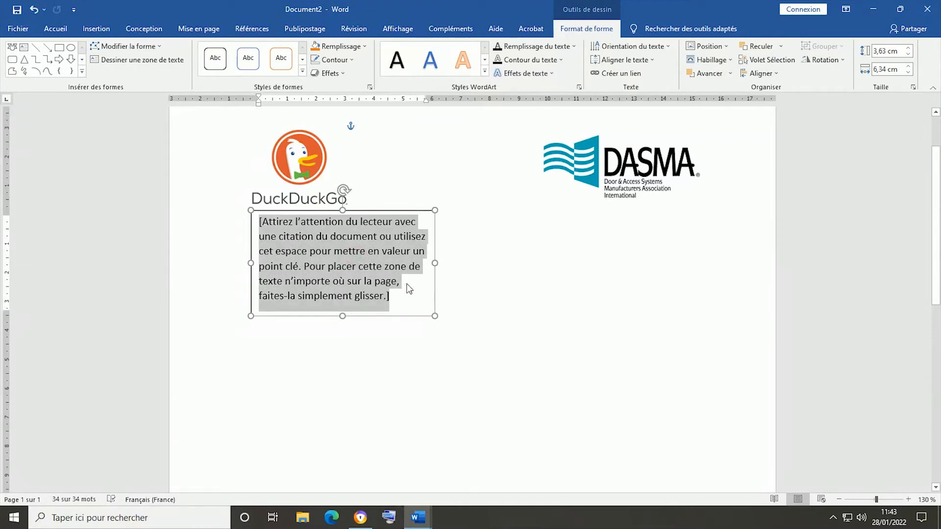
text(B)
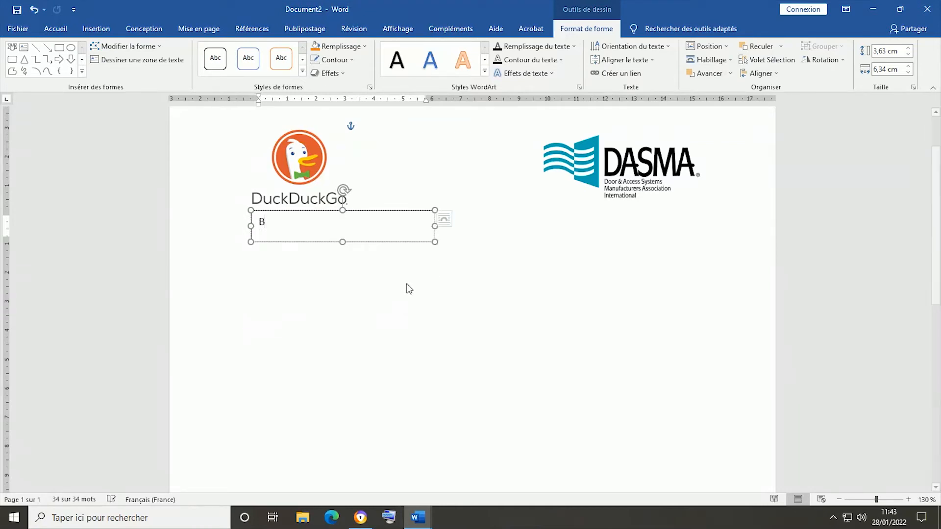
text(P : 0000)
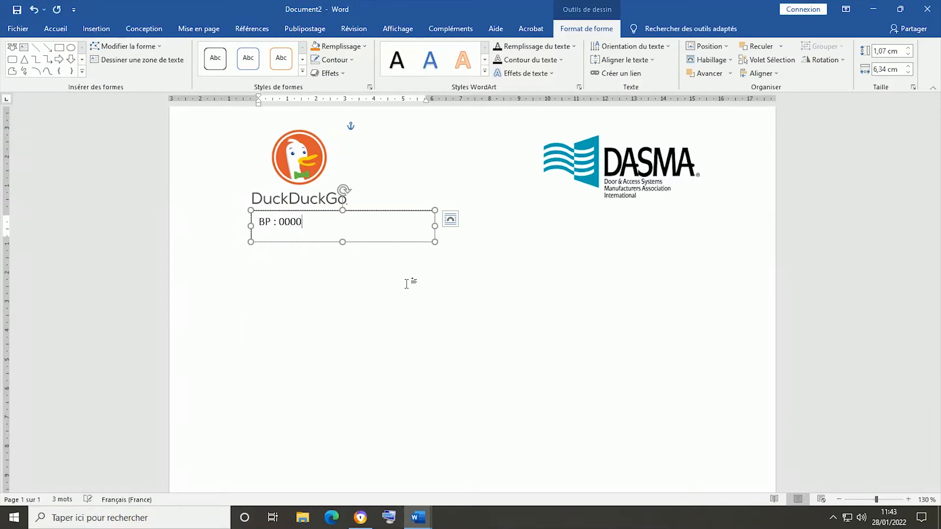
text( Libreville-Gabon)
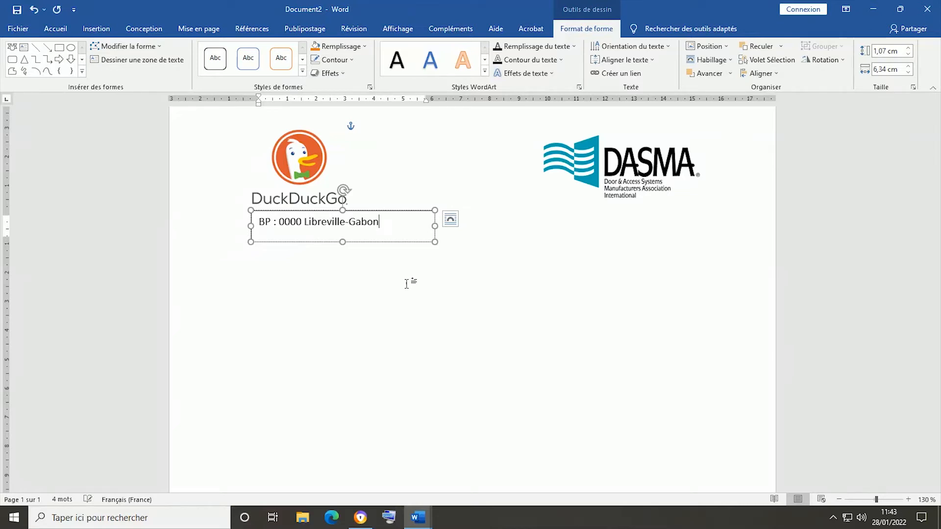
key(Return)
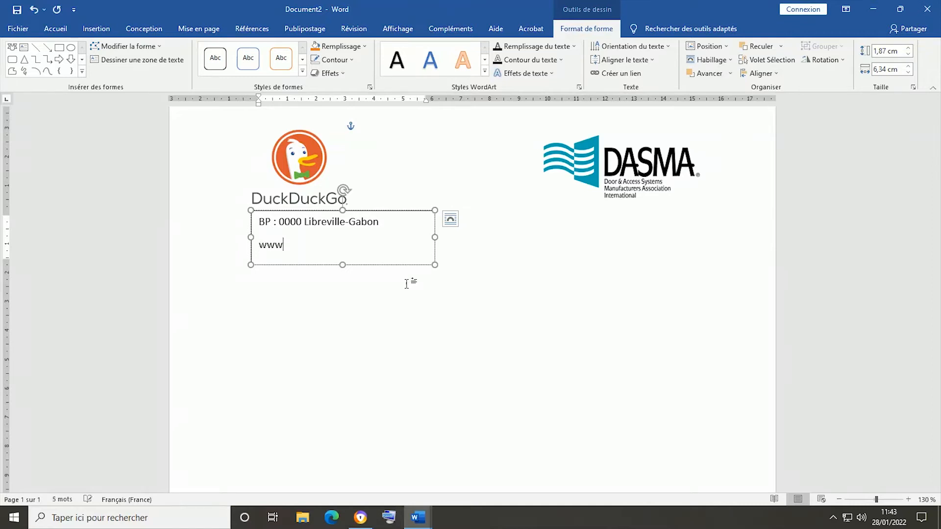
text(www.duckduckgo.com)
key(Return)
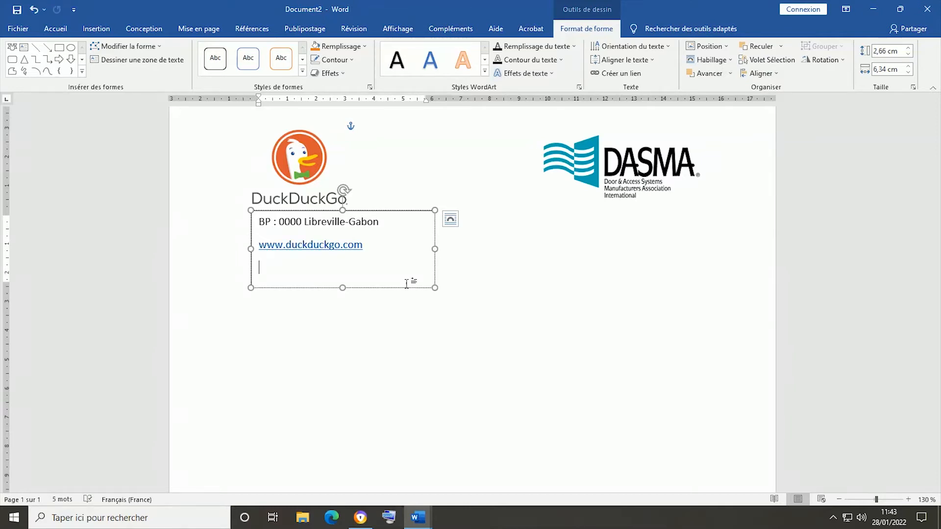
text(Téléphone :)
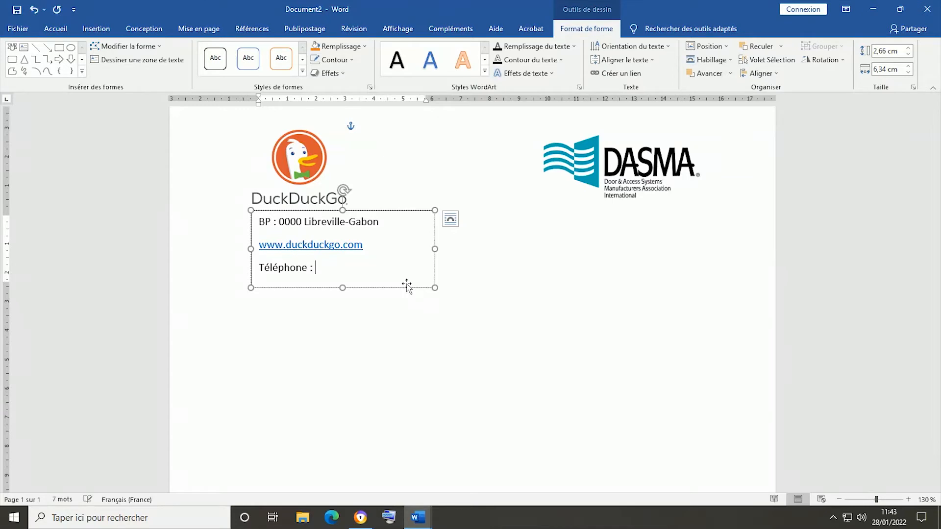
text(222 111)
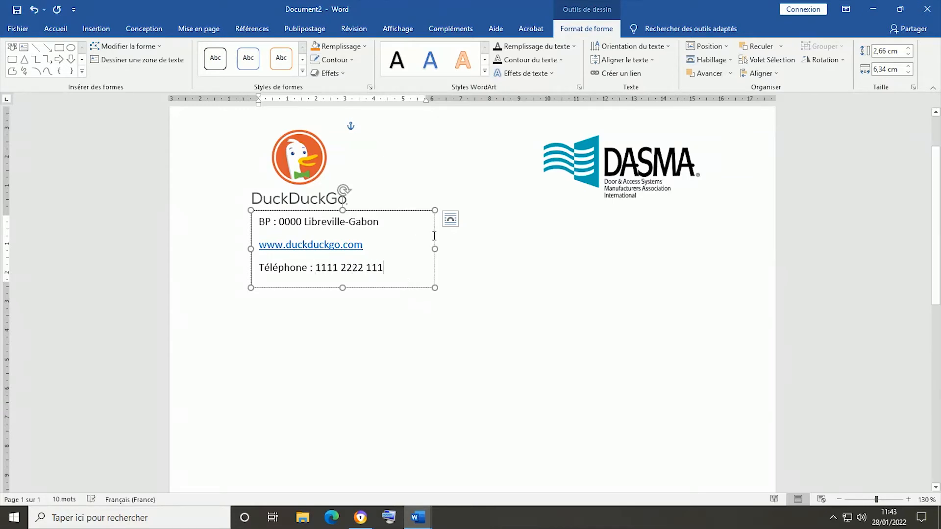
right_click(331, 245)
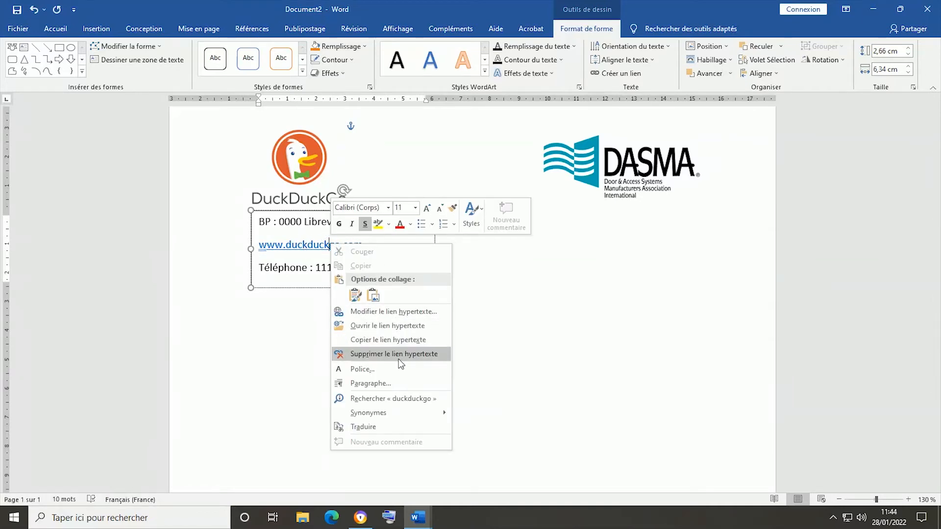
click(401, 355)
click(403, 263)
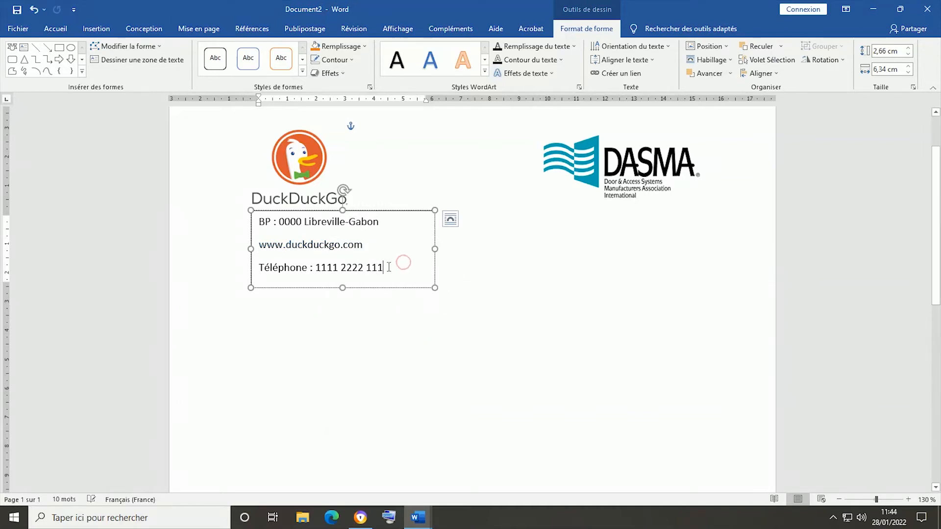
Step: Set the spacing after the three contact lines in the text box to Auto
drag(391, 267, 259, 223)
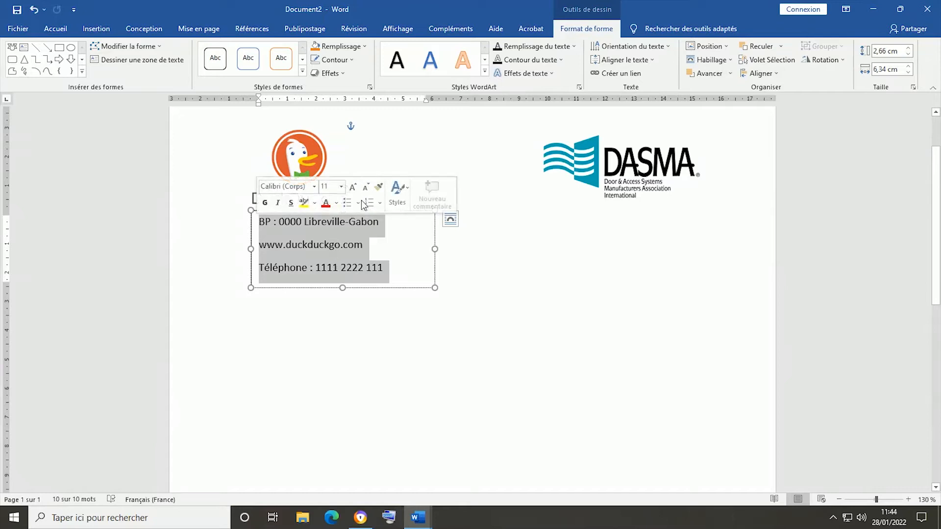
click(55, 28)
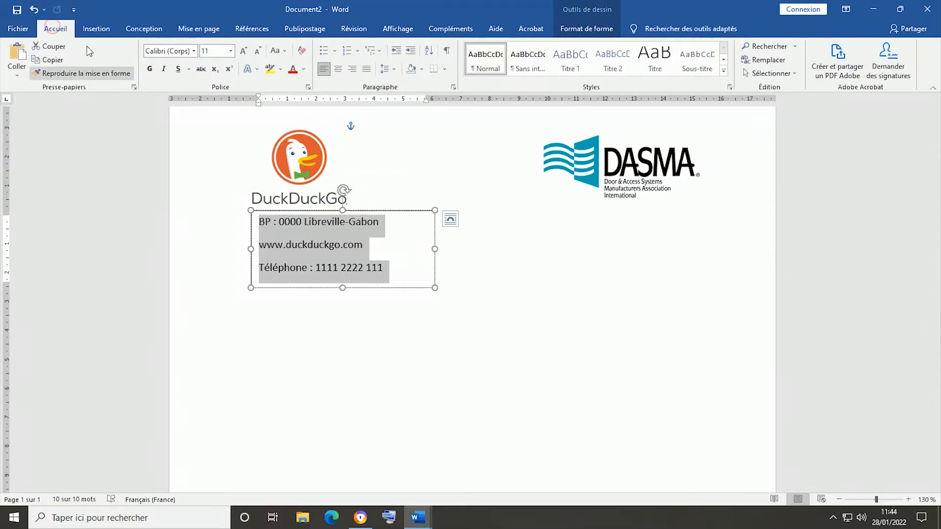
click(394, 70)
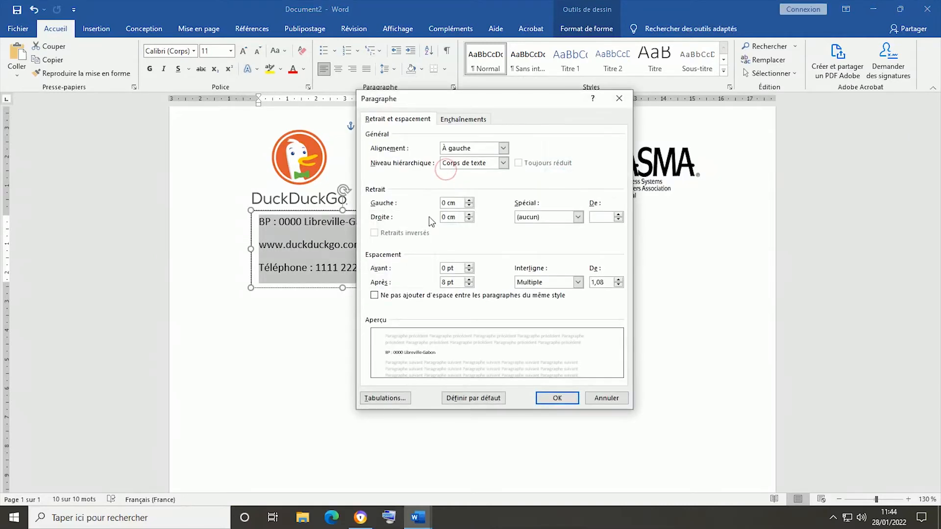
double_click(469, 285)
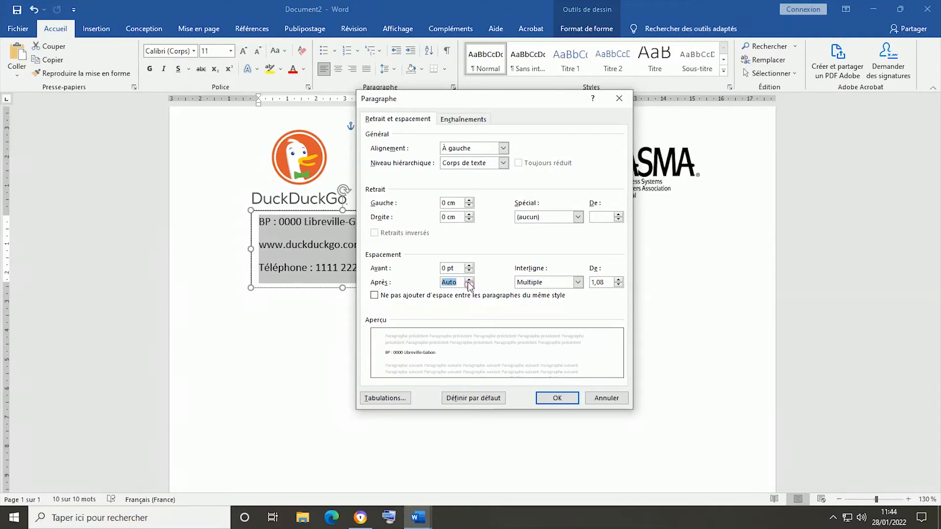
click(557, 397)
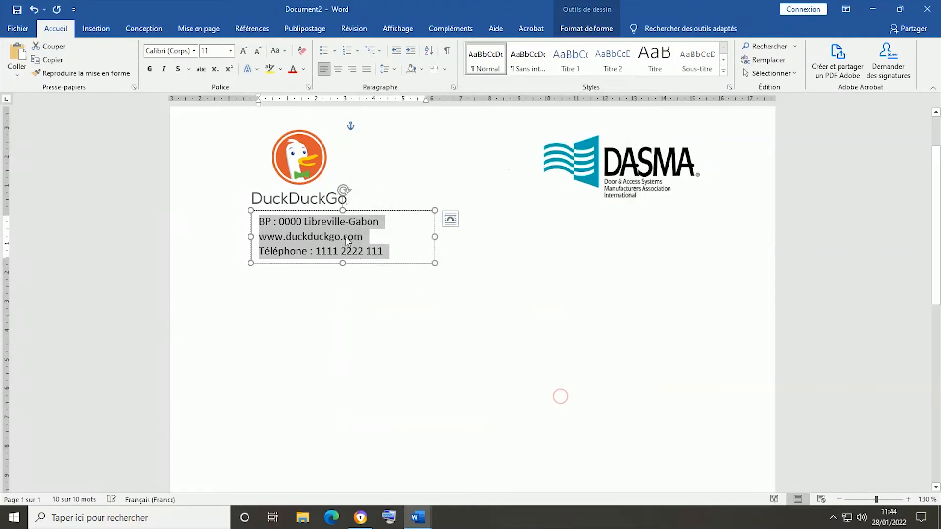
Step: Narrow the contact text box to fit its text, and centre both the DuckDuckGo logo above it and the lines inside it
drag(435, 237, 399, 236)
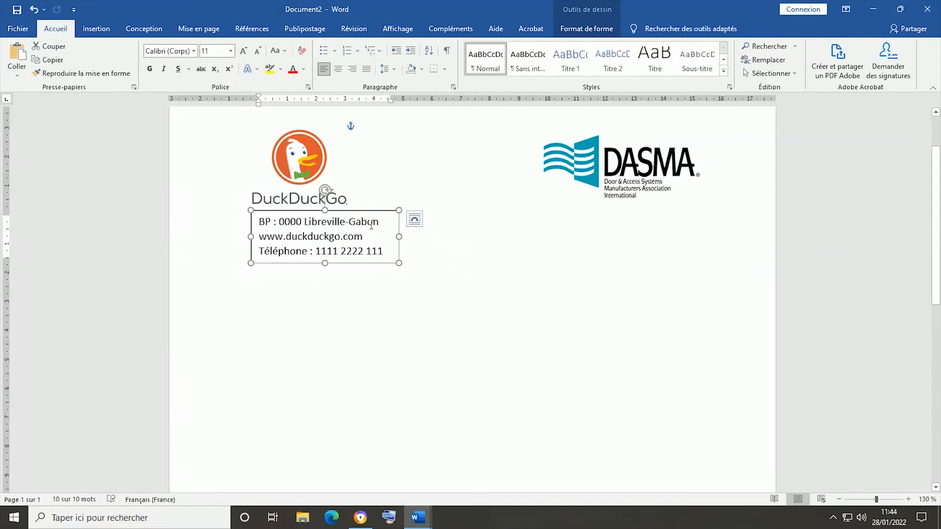
drag(325, 179, 341, 167)
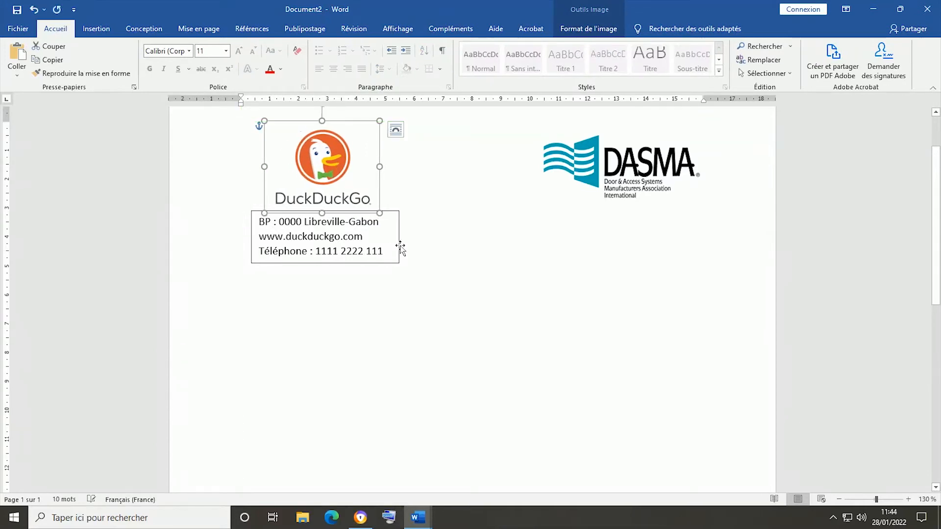
click(395, 216)
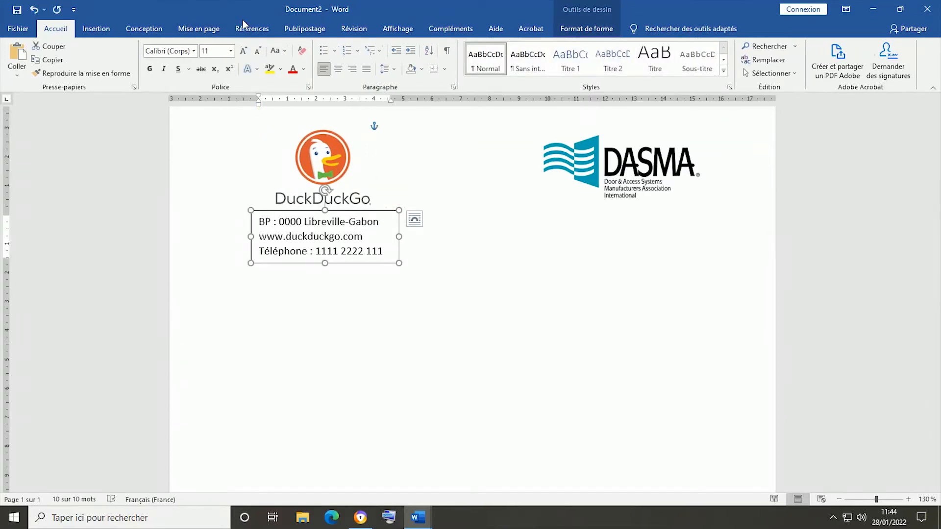
click(339, 72)
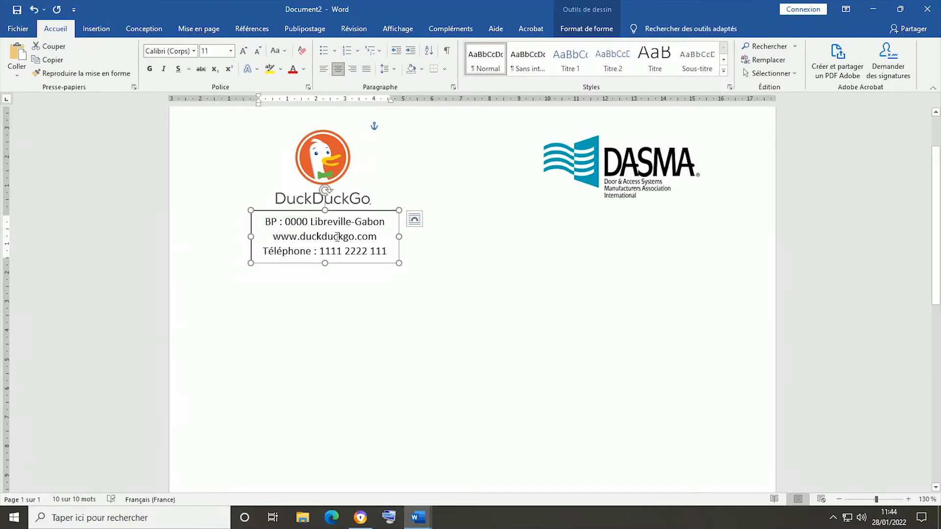
Step: Duplicate the DuckDuckGo contact text box and place the copy directly below the DASMA logo, level with the original
right_click(388, 210)
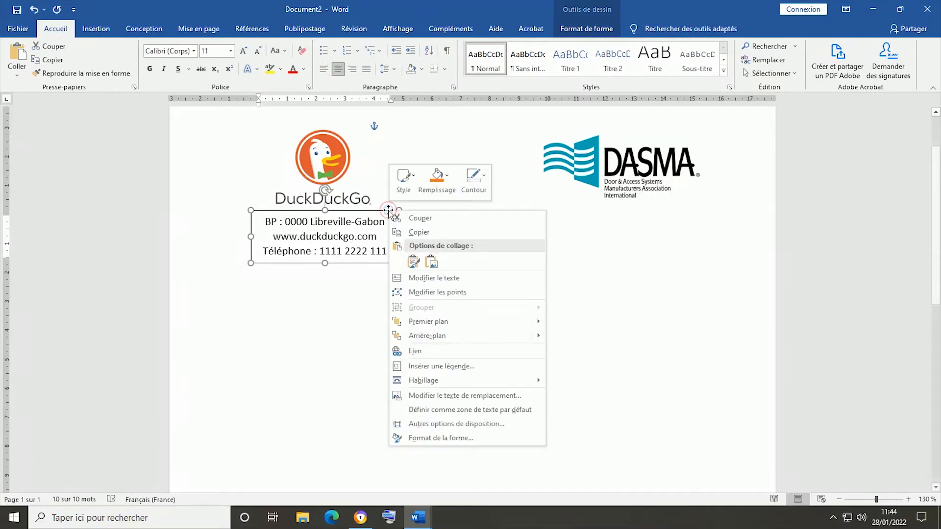
click(416, 233)
click(484, 227)
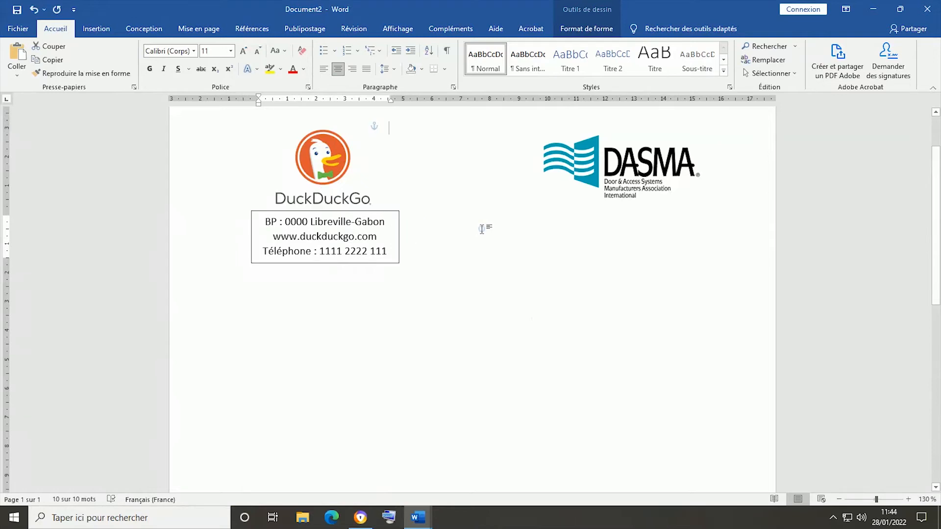
right_click(484, 227)
click(508, 280)
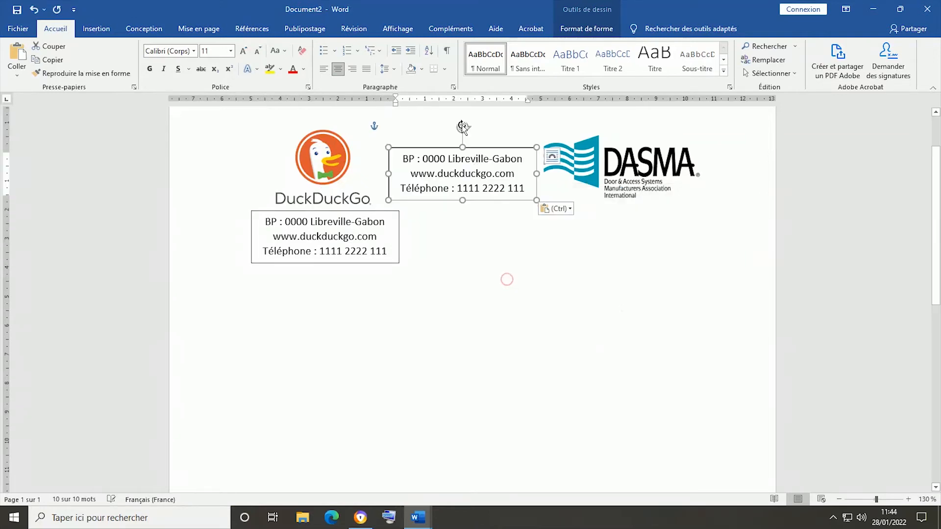
drag(474, 149, 633, 208)
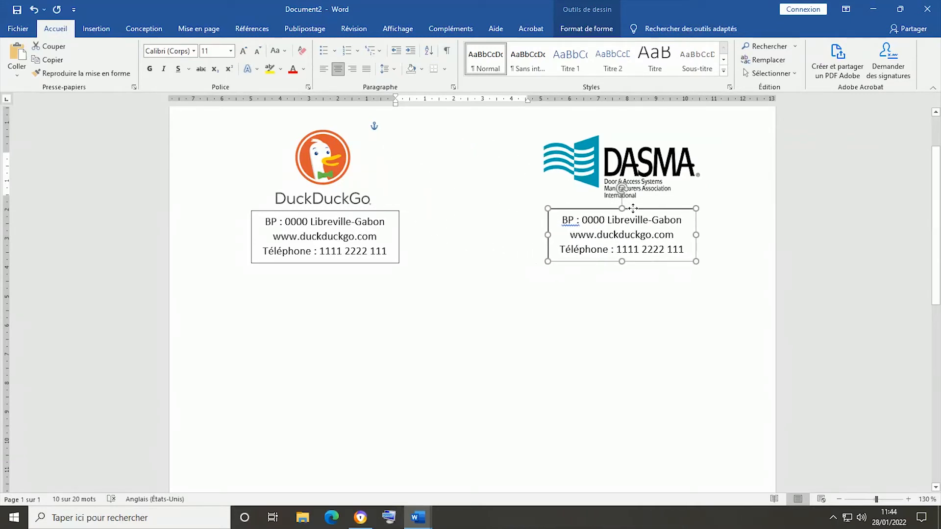
click(443, 332)
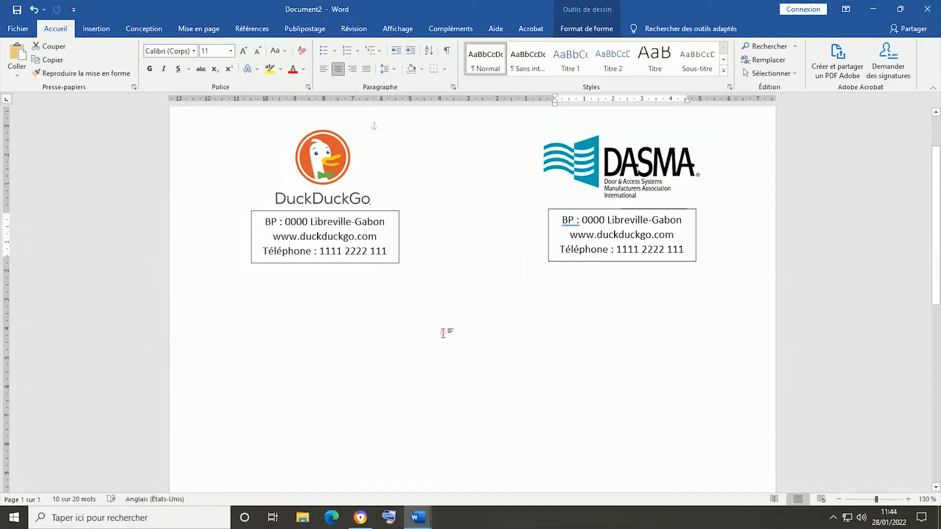
Step: Draw a rectangle about 1.89 cm high and 15.5 cm wide below the two contact boxes, spanning their combined width
scroll(483, 277, down, 3)
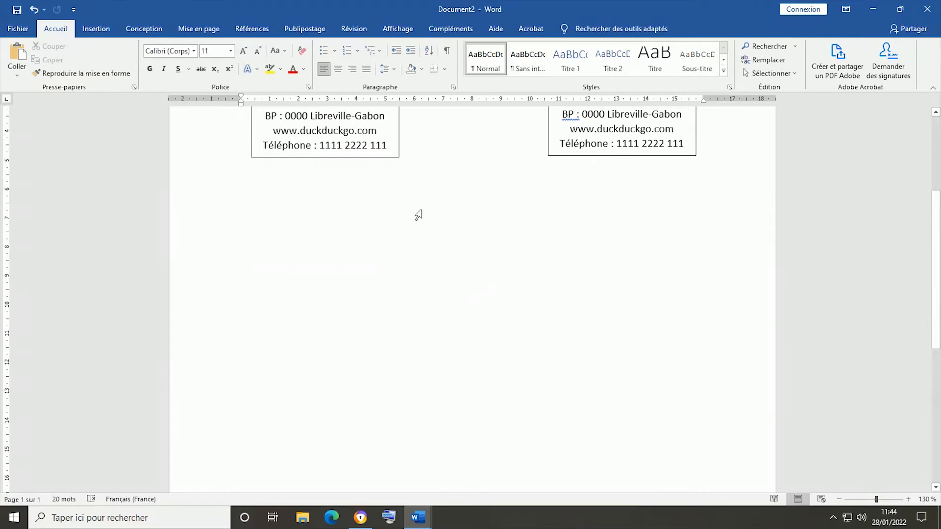
click(104, 32)
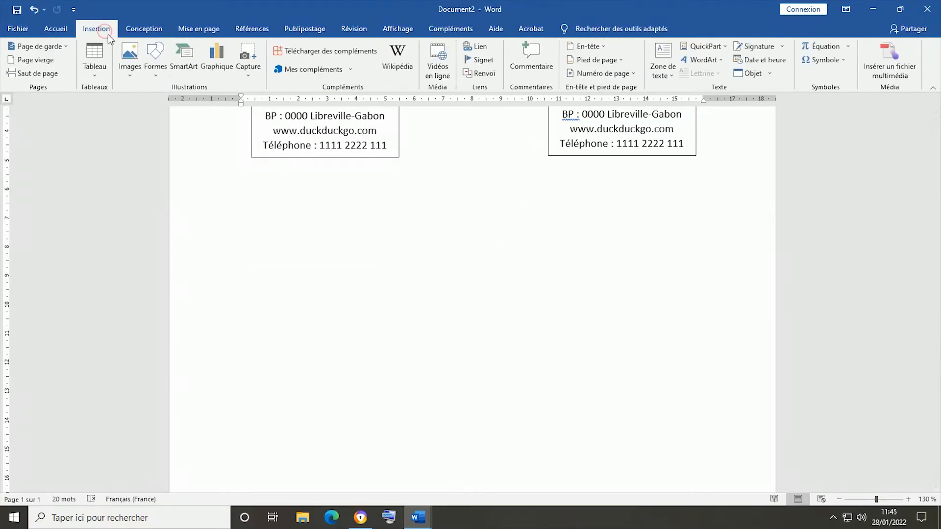
click(156, 79)
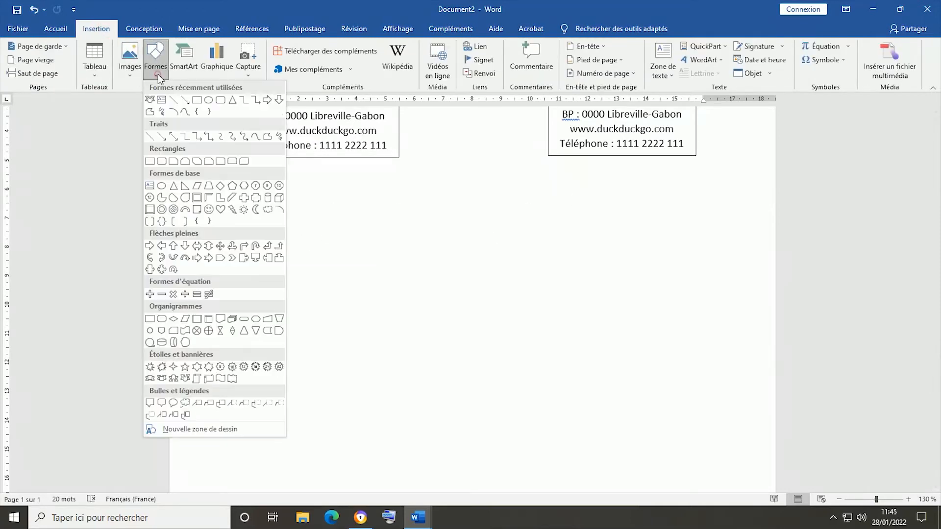
click(198, 103)
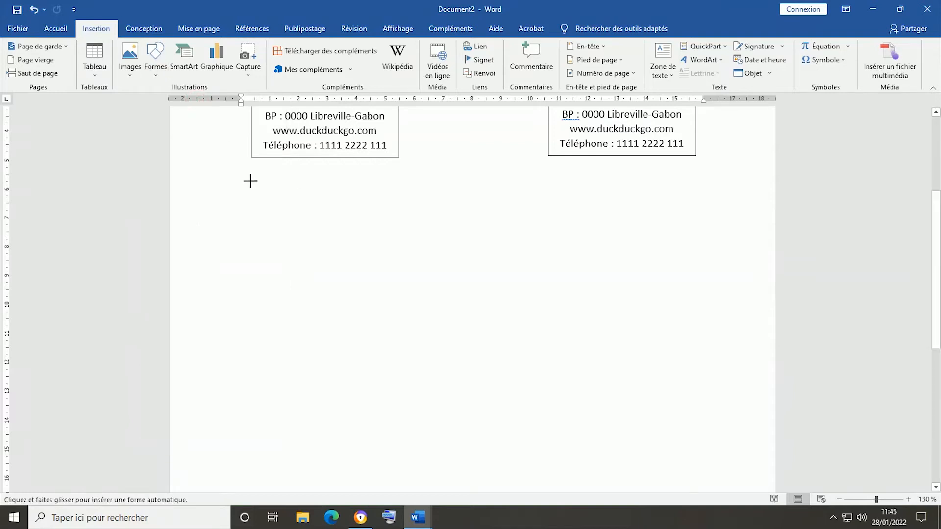
mouse_move(250, 181)
mouse_down()
mouse_move(372, 210)
mouse_move(699, 239)
mouse_up()
Step: Add the text "Mémoire de fin de cycle" inside the blue rectangle
right_click(548, 208)
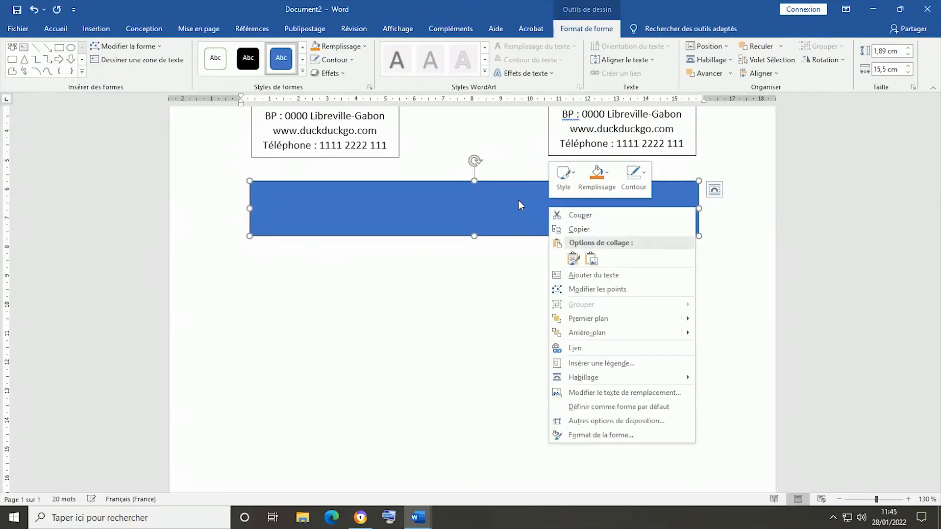
click(608, 276)
text(M)
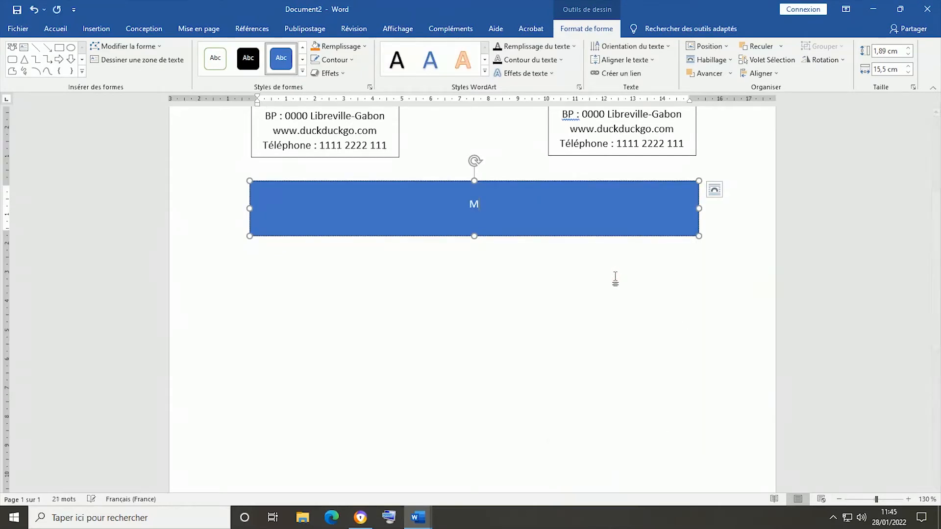
text(émoired de fin de cy)
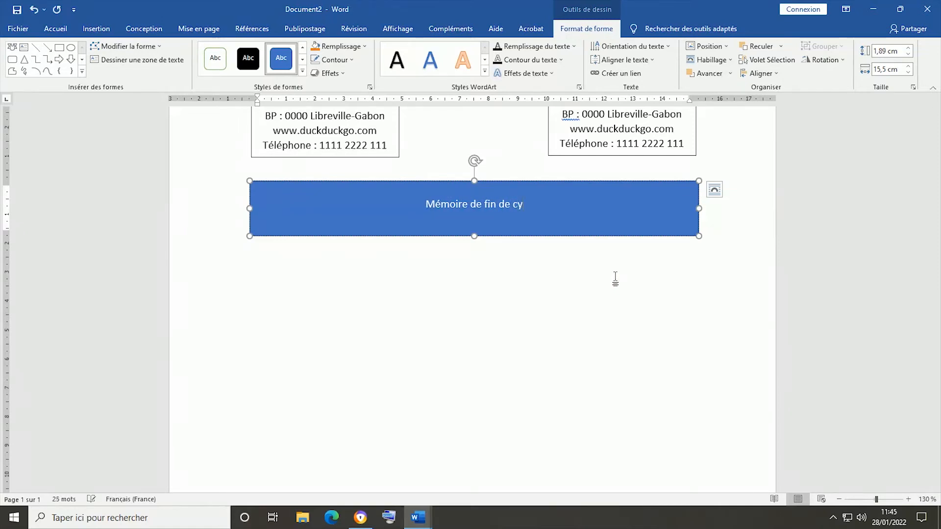
text(cle)
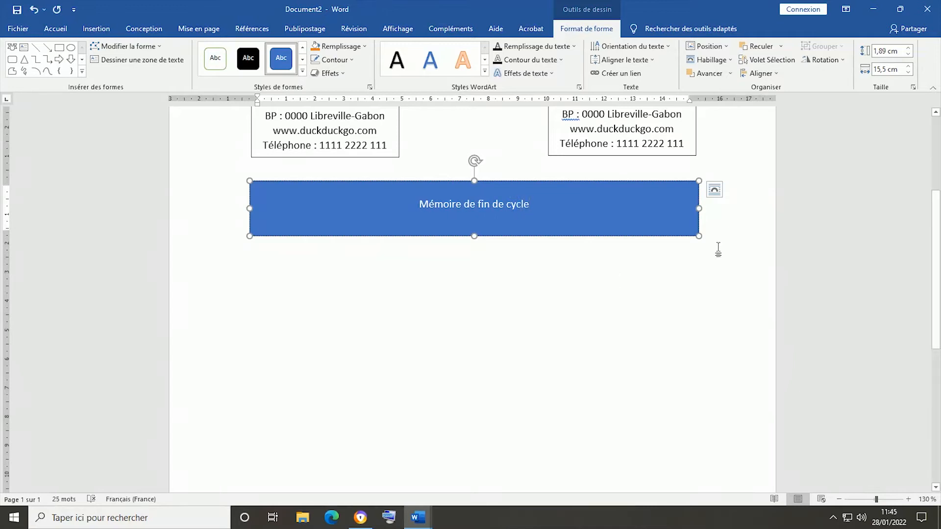
Step: Increase the font size of the "Mémoire de fin de cycle" title to 22
drag(536, 202, 420, 206)
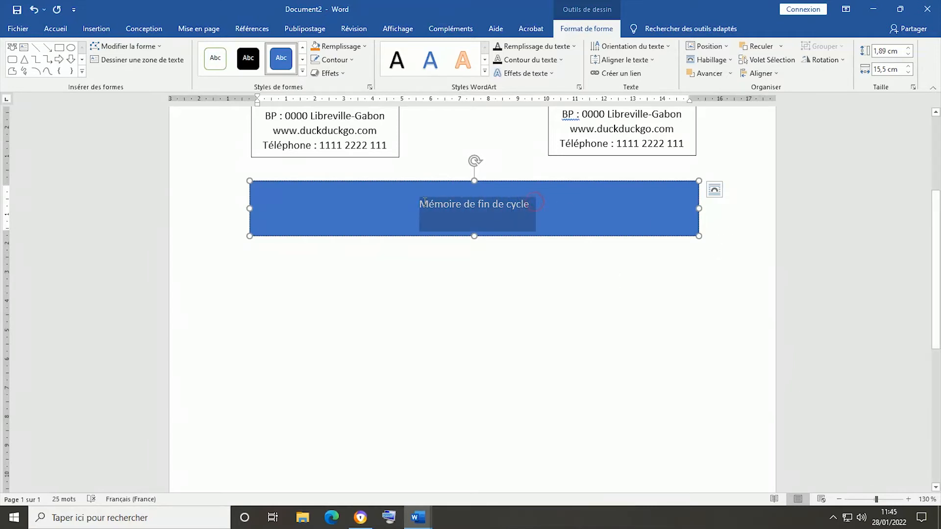
click(49, 31)
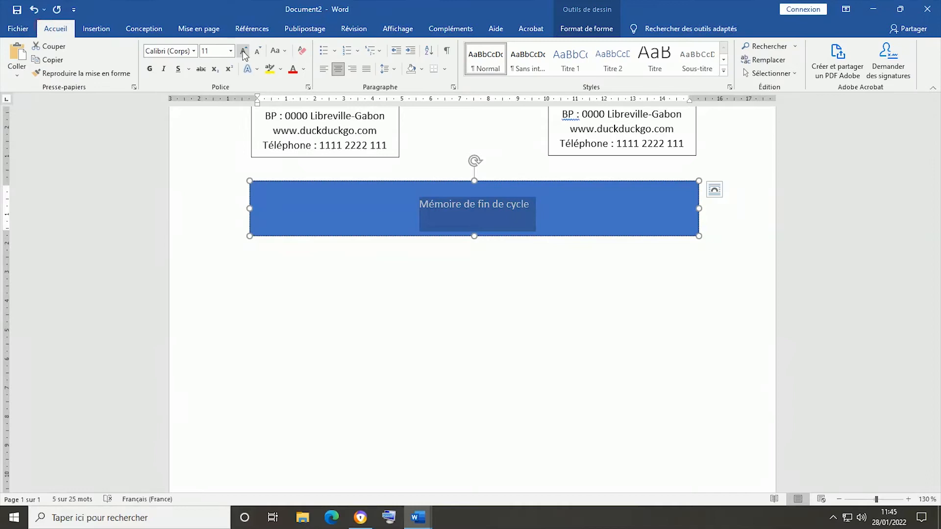
click(243, 51)
click(243, 51)
click(243, 51)
click(243, 51)
click(243, 51)
click(243, 51)
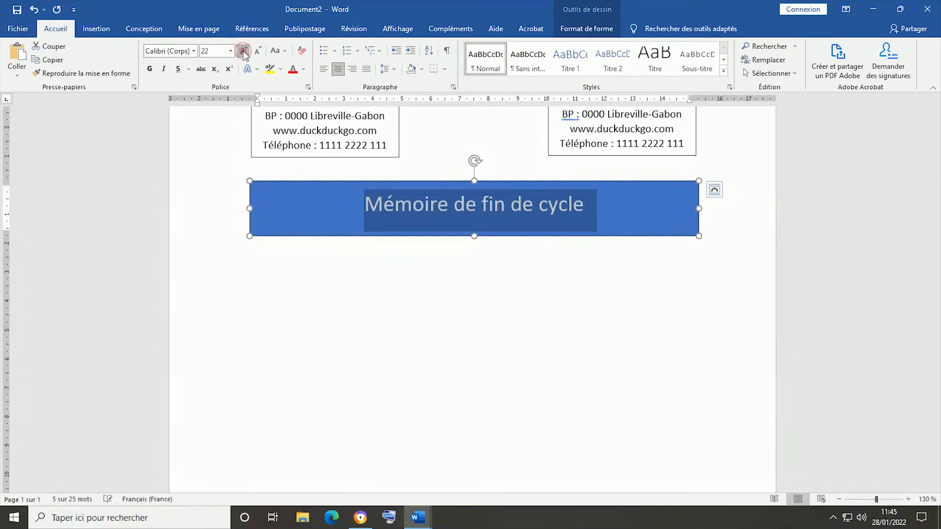
Step: Enlarge the "Mémoire de fin de cycle" title text to font size 36
click(243, 51)
click(243, 51)
click(243, 51)
click(244, 51)
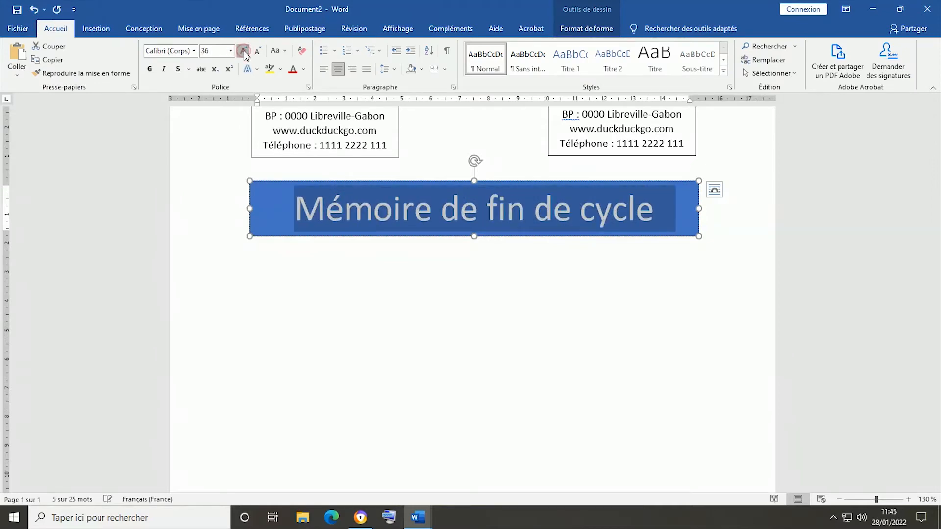
click(244, 51)
click(258, 51)
Step: Convert the "Mémoire de fin de cycle" title to all uppercase and make it bold
click(278, 51)
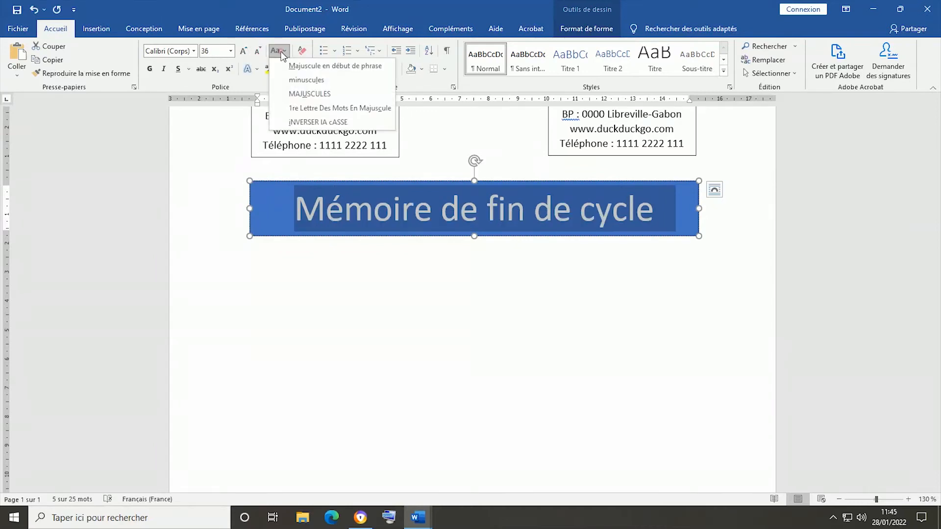
click(299, 93)
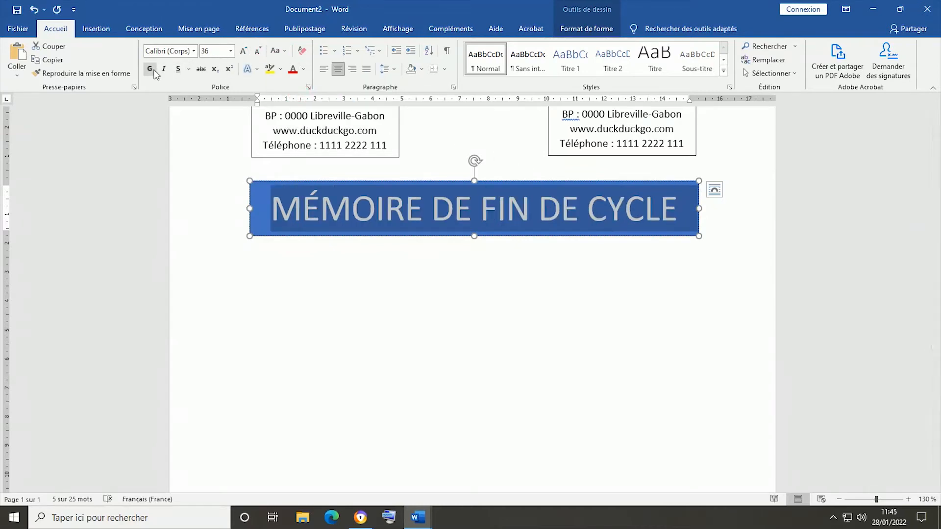
click(149, 69)
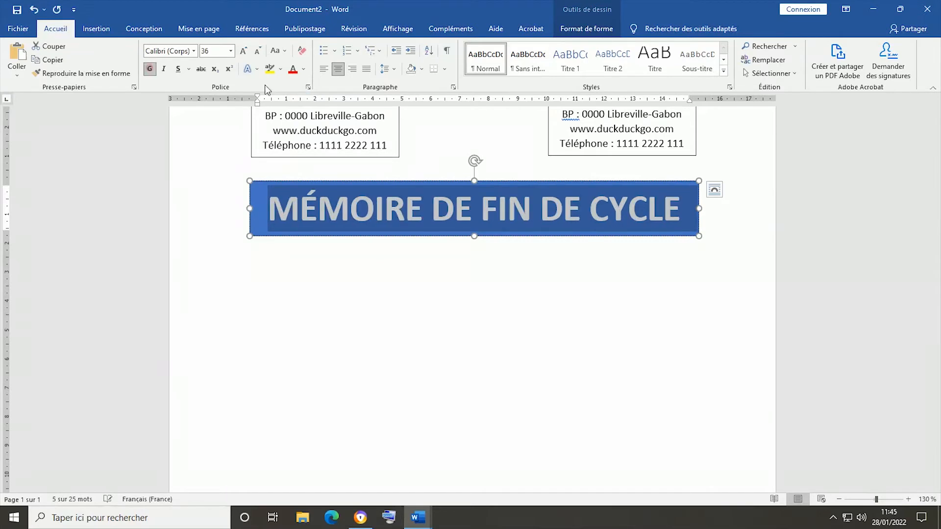
Step: Apply the preset shape style with white fill, black outline and black text to the title rectangle, and deselect it
click(598, 30)
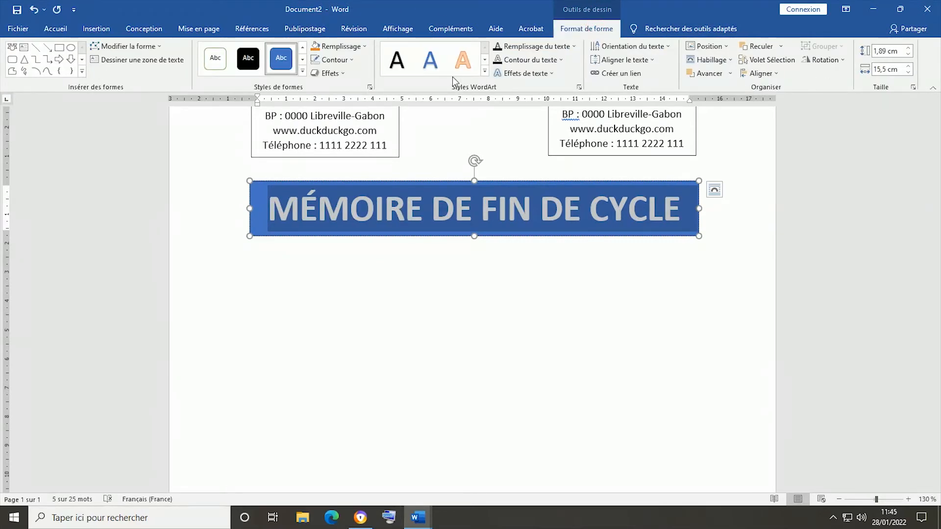
click(304, 49)
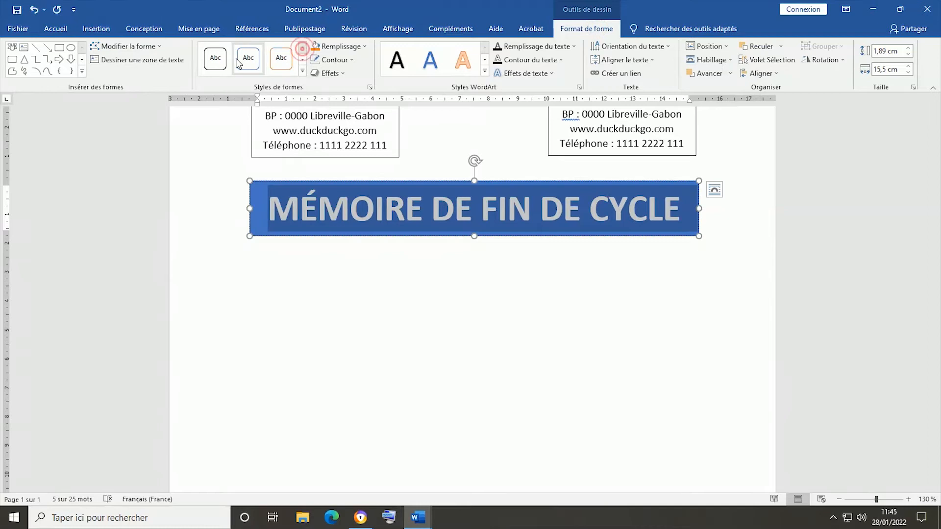
click(221, 61)
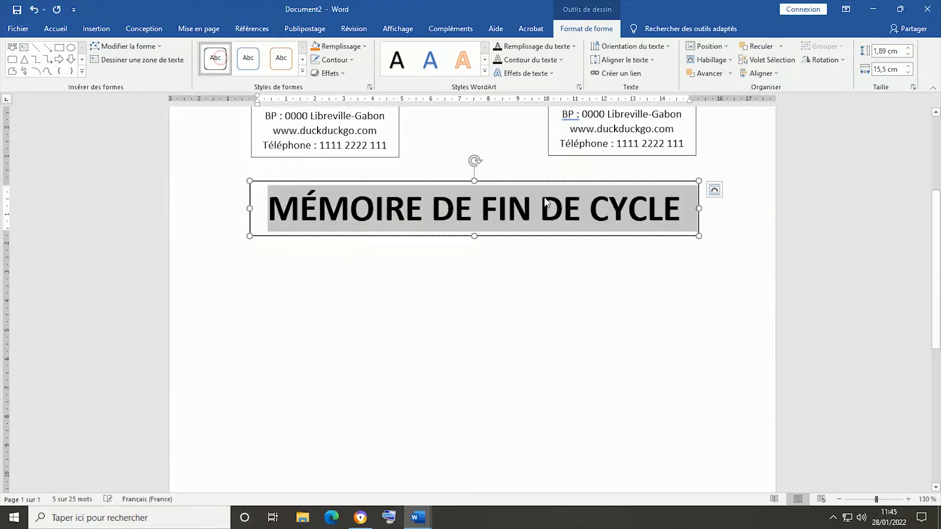
click(569, 284)
scroll(570, 275, up, 3)
scroll(570, 263, down, 1)
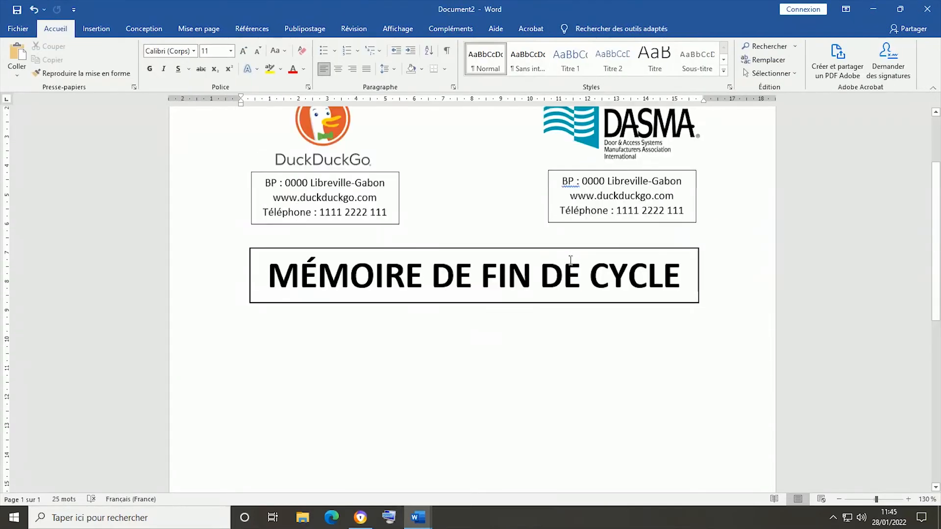
scroll(569, 258, up, 3)
Step: Insert a plain built-in text box with placeholder text on the cover page
scroll(570, 258, down, 7)
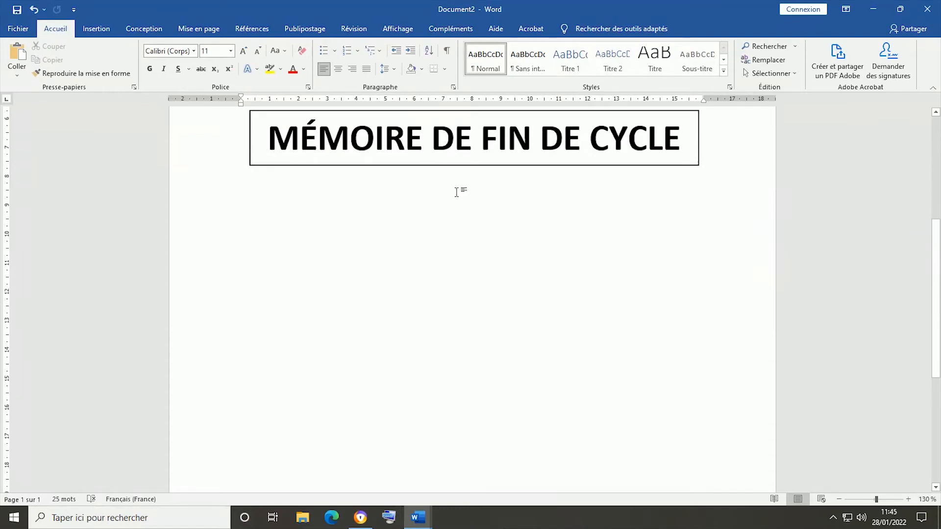
click(100, 31)
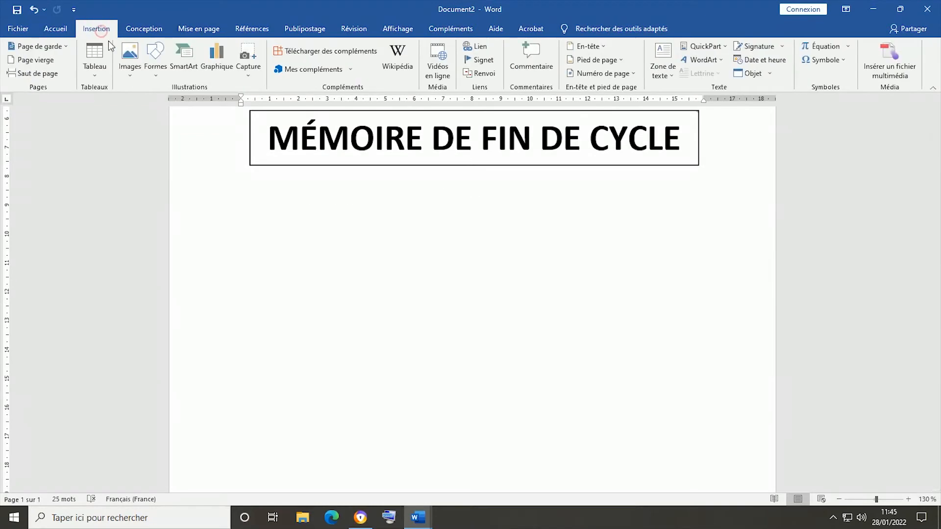
click(668, 69)
click(692, 121)
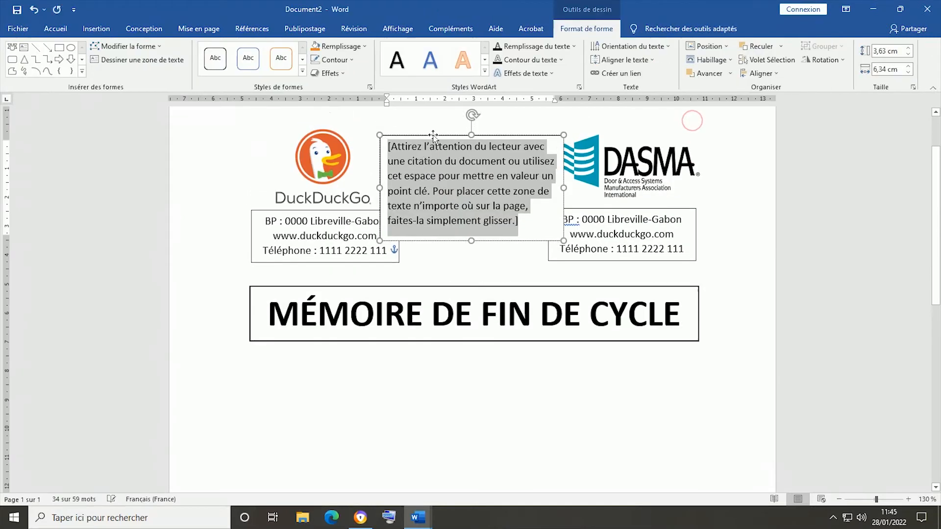